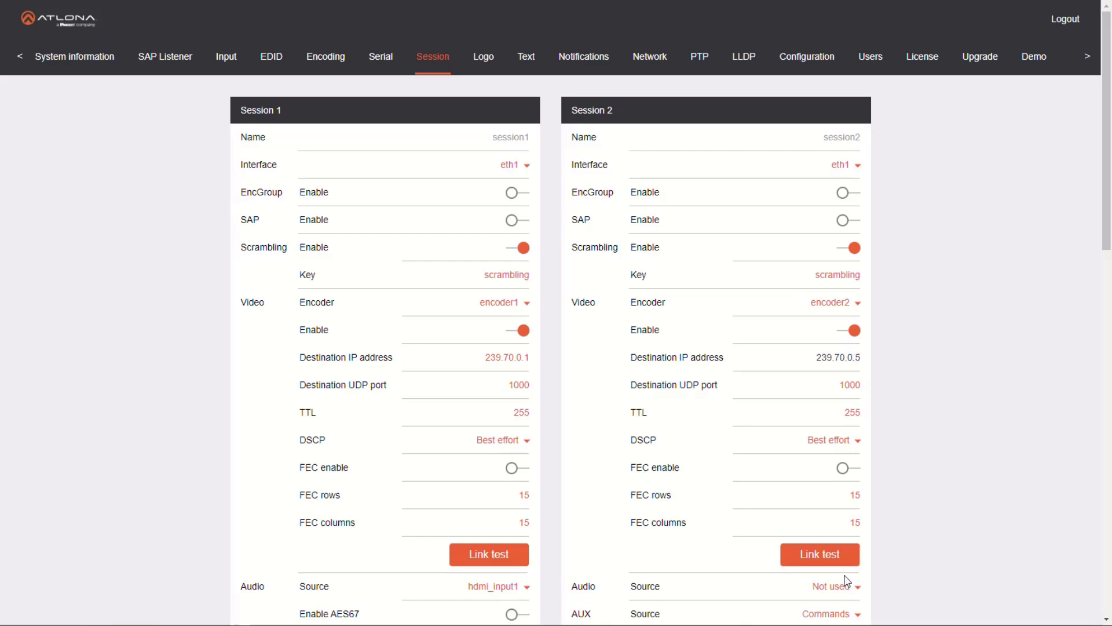
Save the Session 2 settings
scroll(840, 553, "down", 3)
left_click(734, 487)
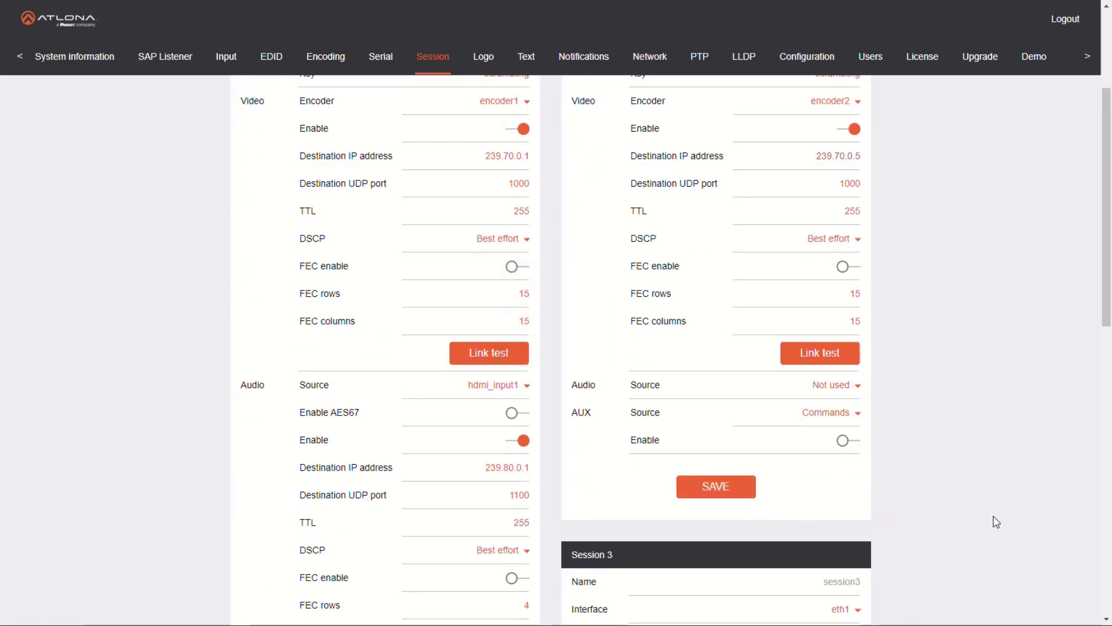
scroll(993, 521, "up", 3)
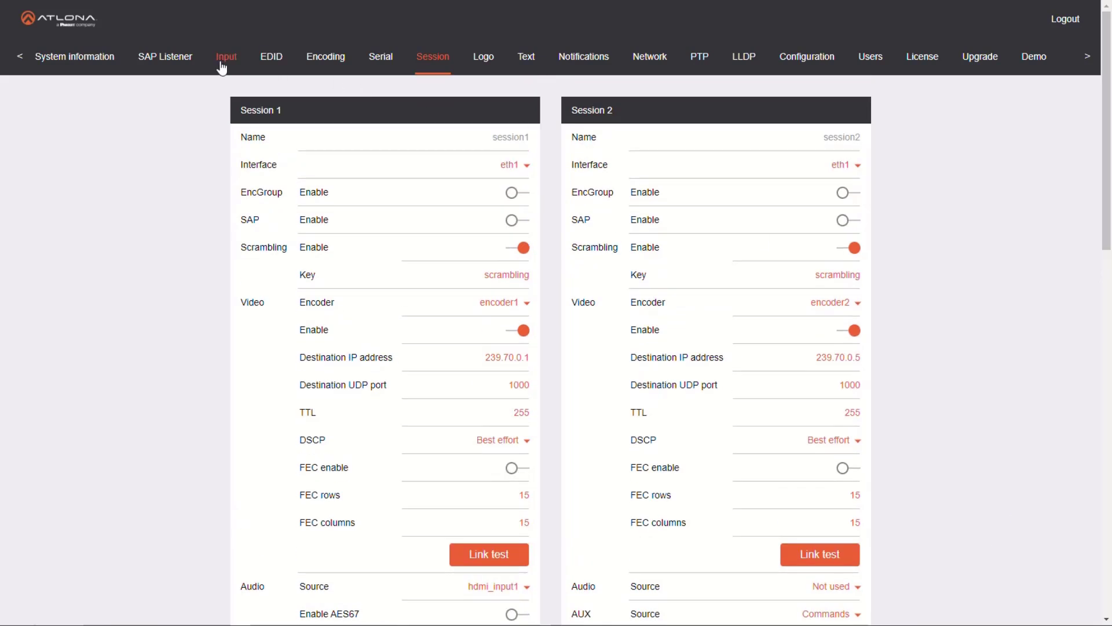
Set the input of Encoder 2 to hdmi_input1 in the encoding settings and save it
left_click(321, 66)
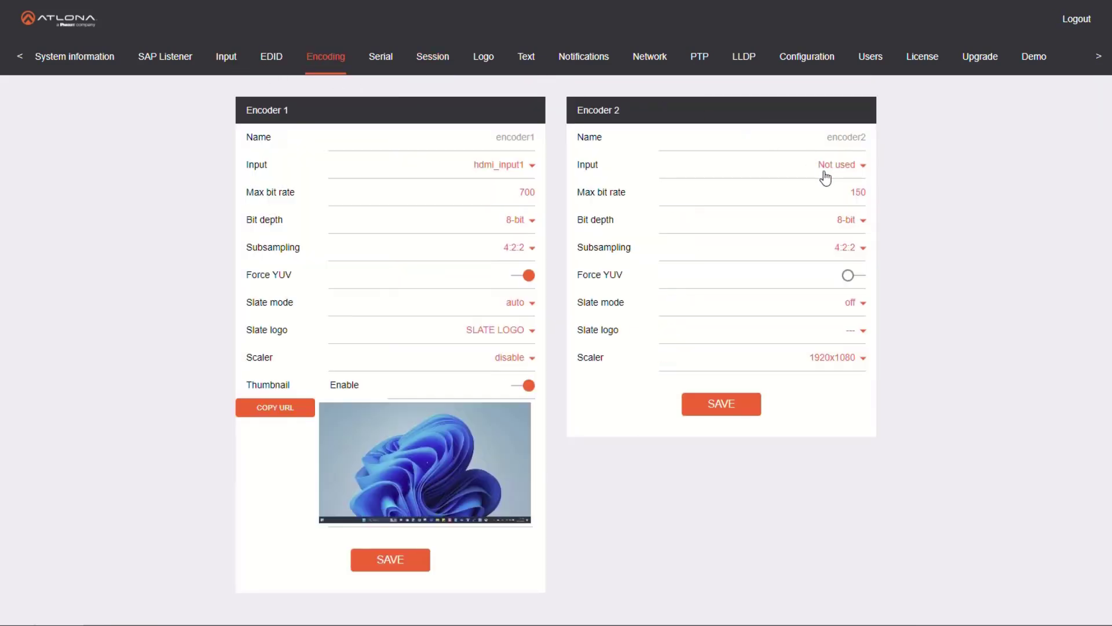
left_click(847, 173)
left_click(848, 209)
left_click(757, 406)
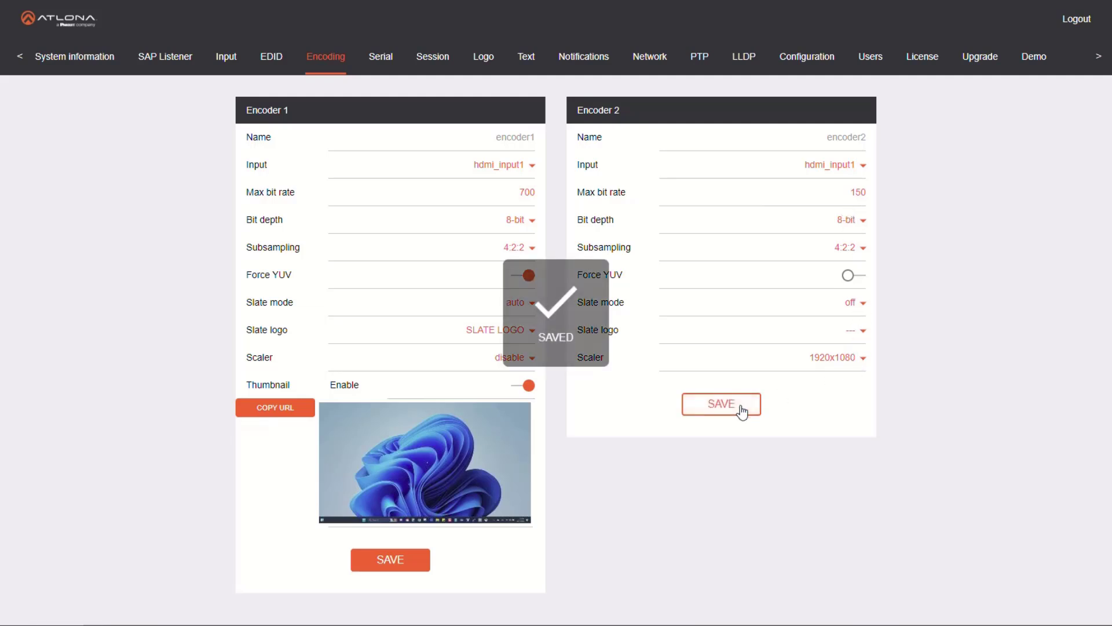
left_click(863, 196)
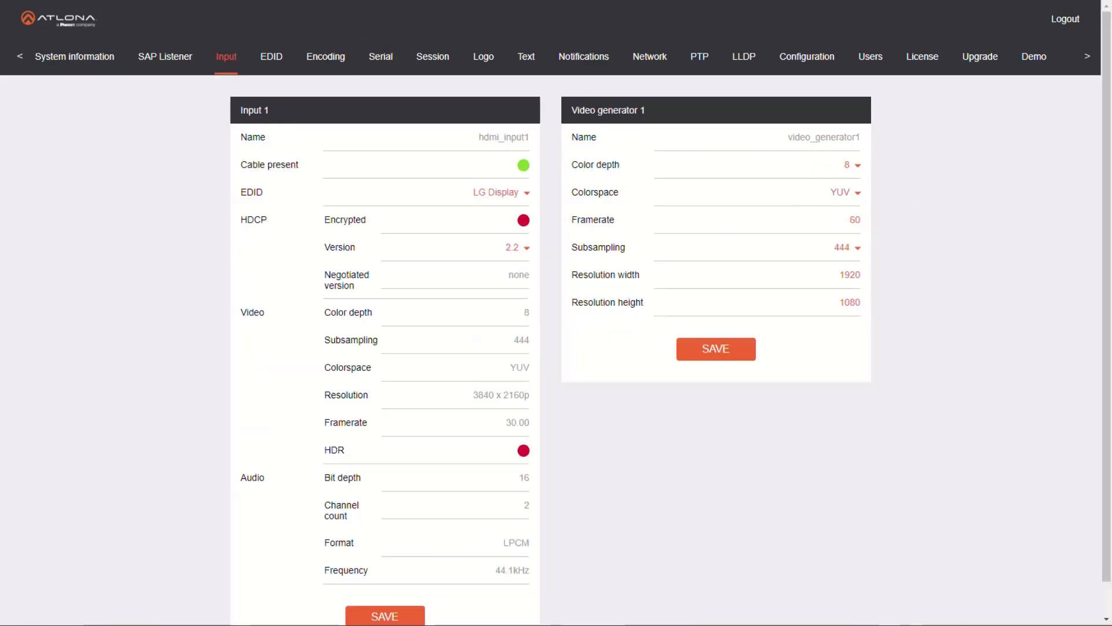
Set Encoder 1's max bit rate to 150 and its scaler to 1920x1080, and save the encoder
left_click(336, 57)
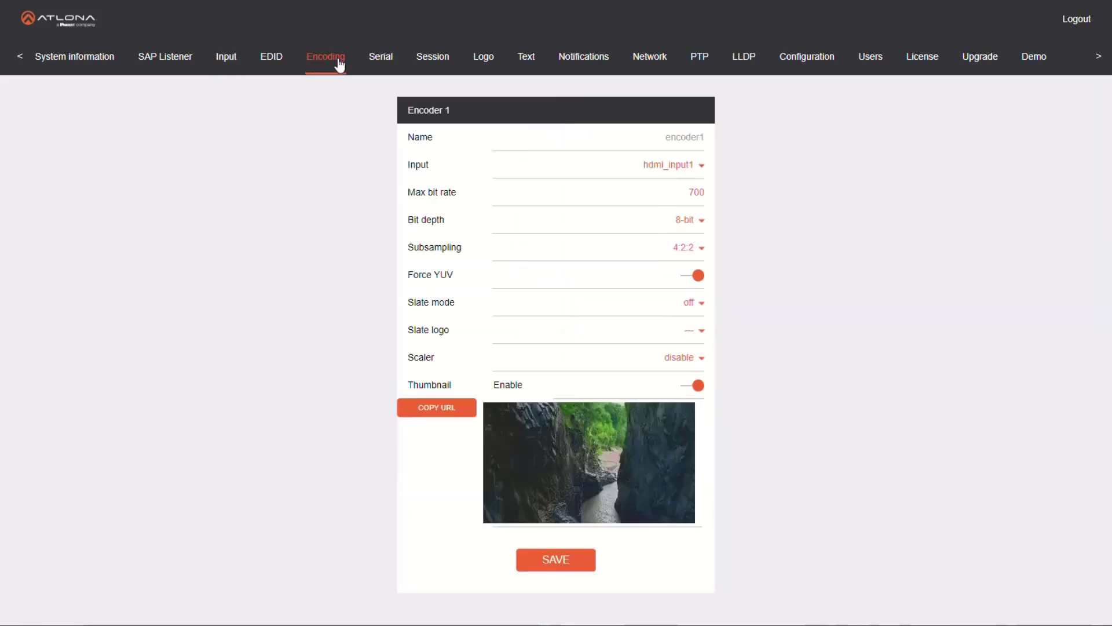
double_click(704, 193)
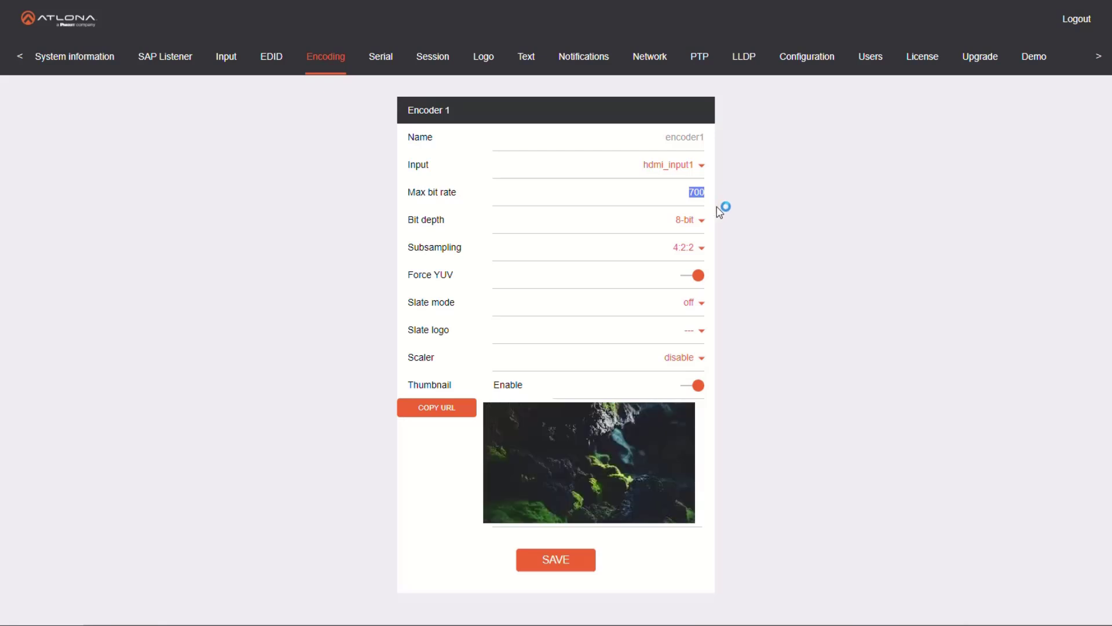
type("750")
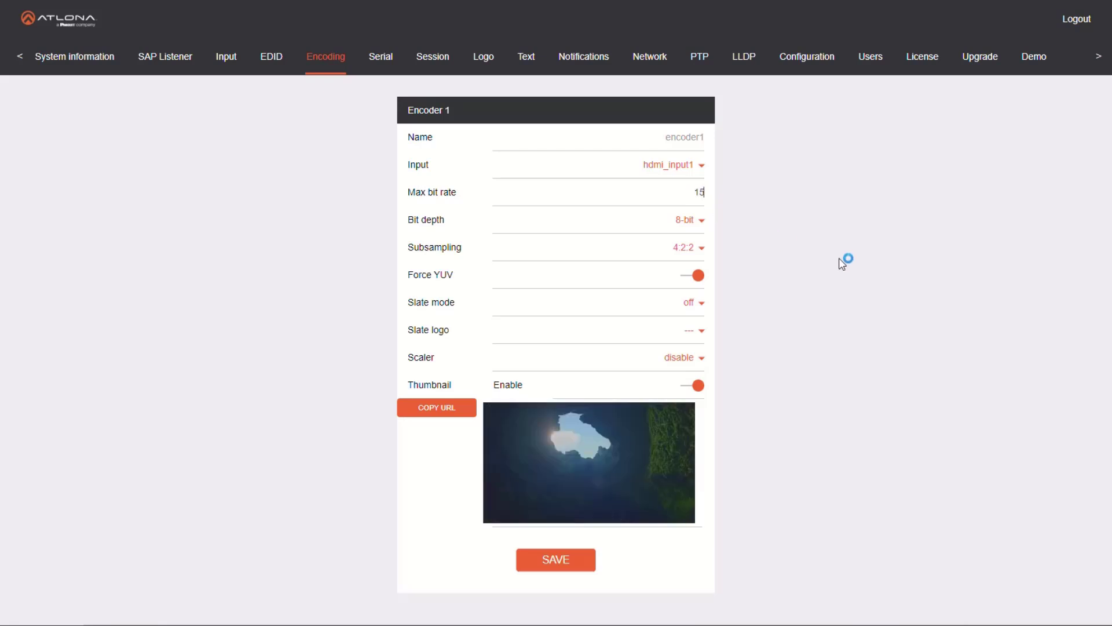
left_click(693, 359)
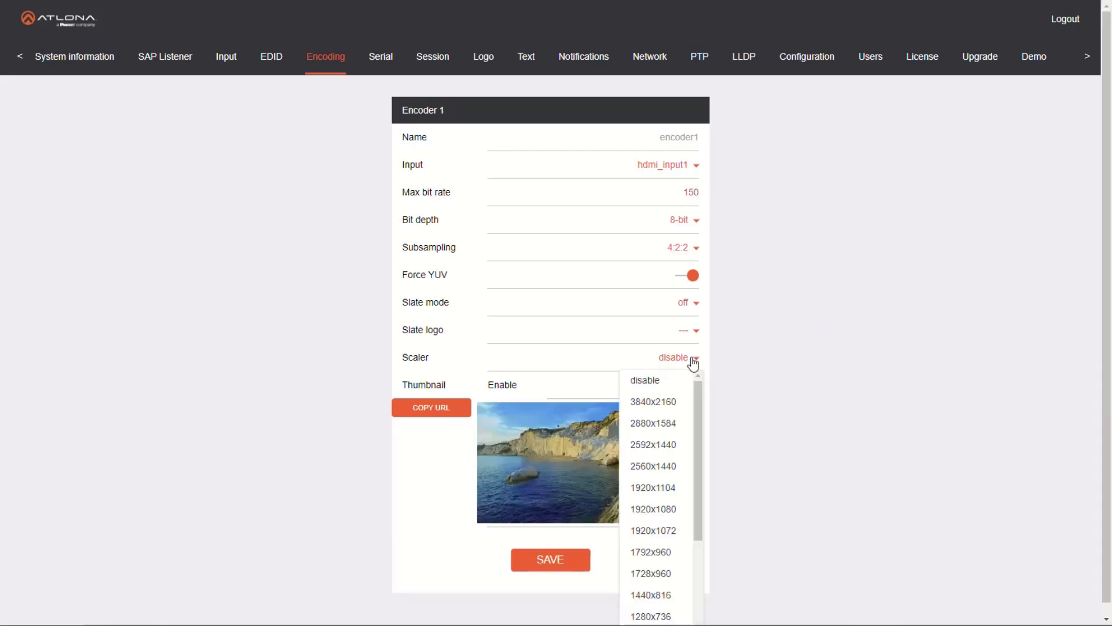
left_click(662, 507)
left_click(572, 565)
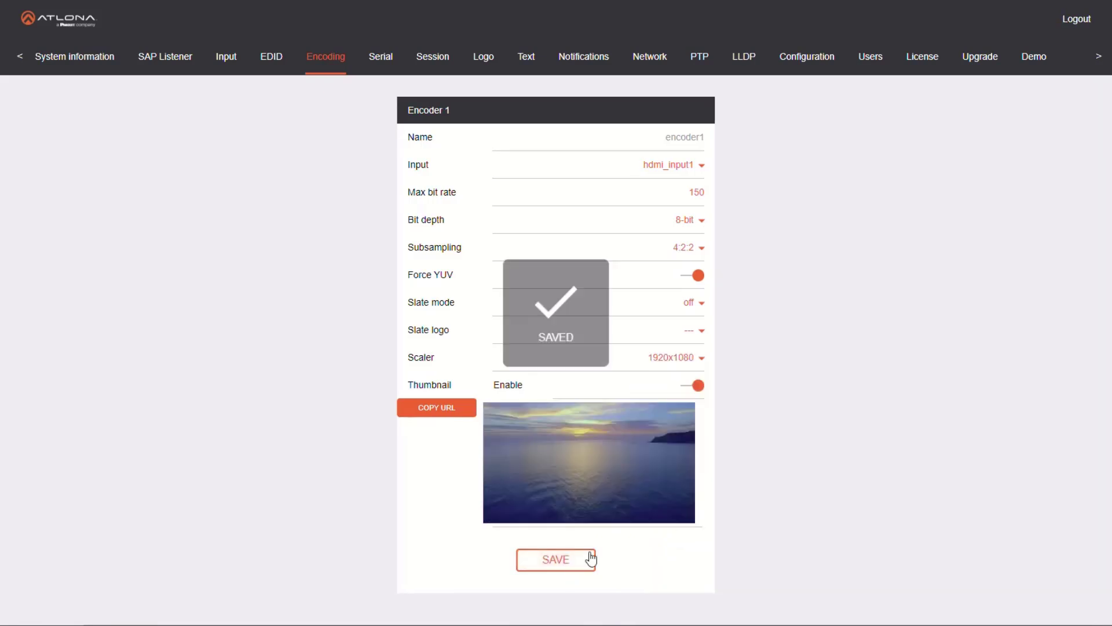
Set the max bit rate of both Encoder 1 and Encoder 2 to 150 and save each encoder
left_click(433, 56)
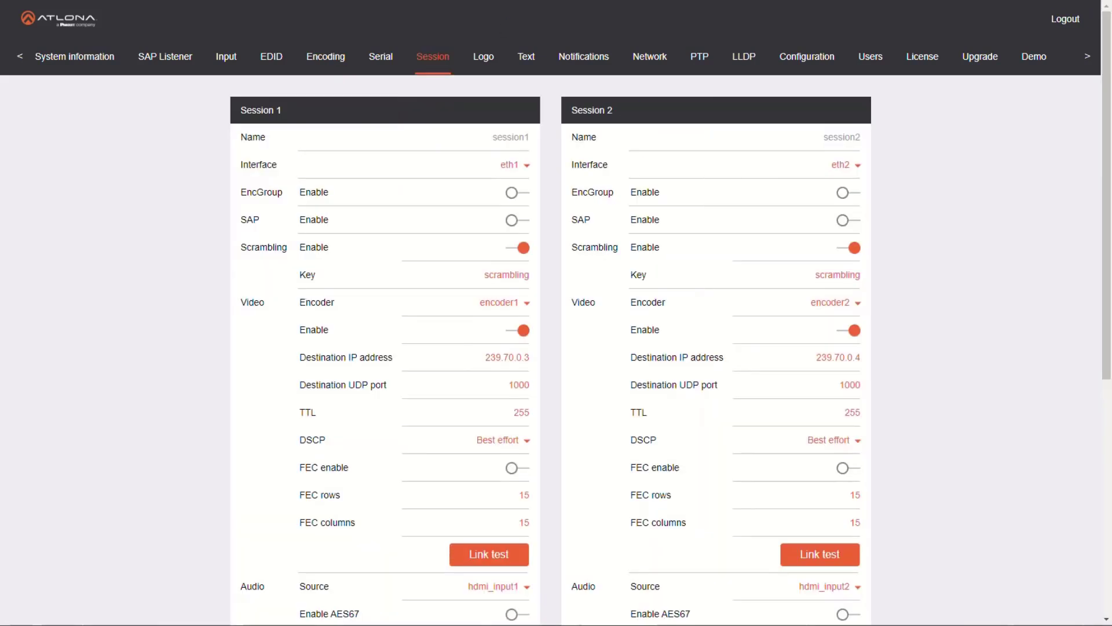
left_click(341, 65)
left_click_drag(505, 194, 561, 197)
type("150")
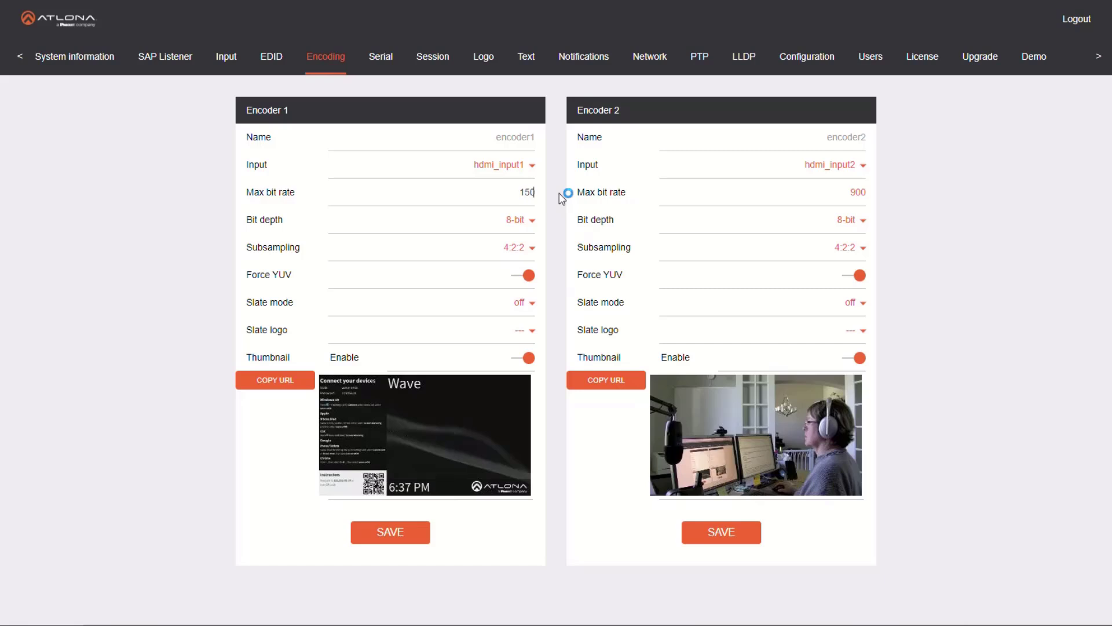
left_click(378, 533)
left_click_drag(848, 193, 871, 194)
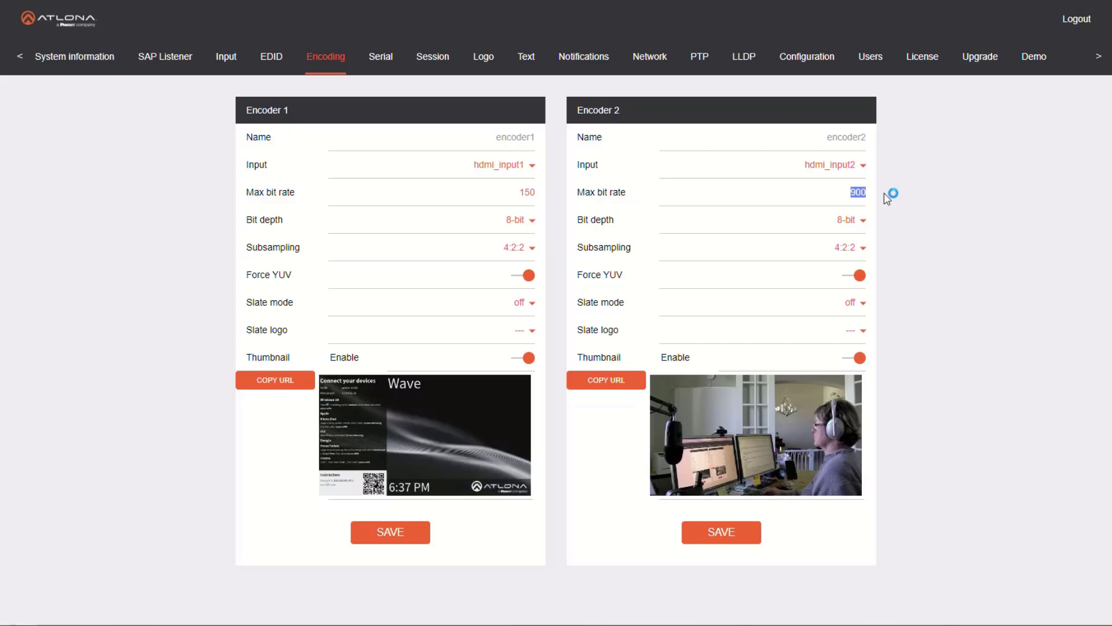
type("150")
left_click(747, 542)
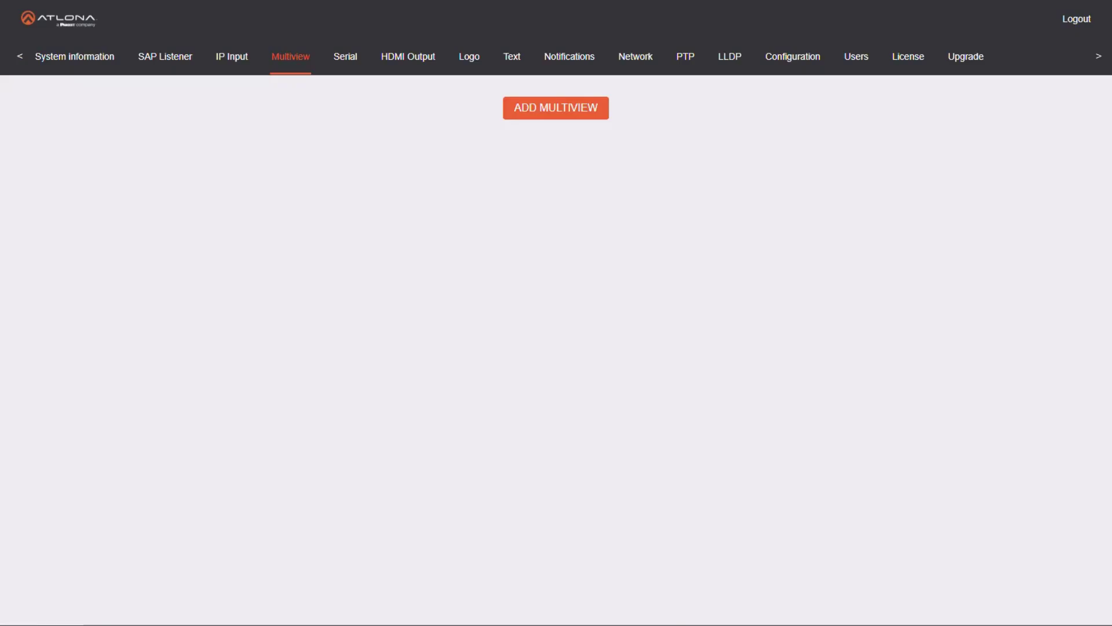
Add a new multiview and name it QUAD
left_click(558, 116)
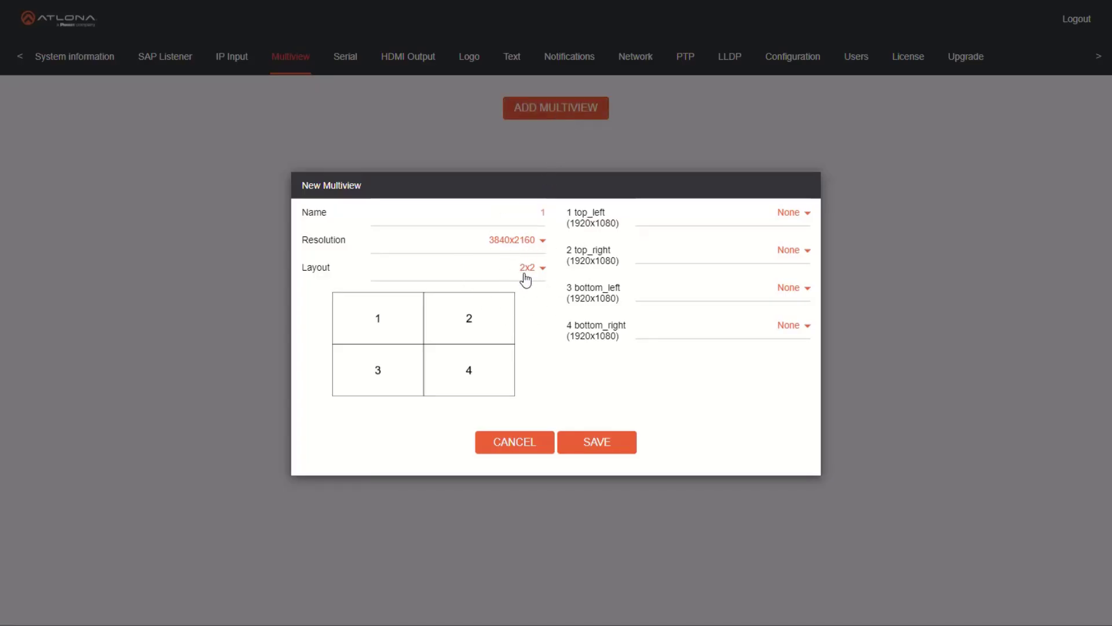
left_click(539, 212)
type("QUAD")
Assign ip_input2 to top_left, ip_input3 to top_right, ip_input4 to bottom_left and ip_input5 to bottom_right, and save the QUAD multiview
left_click(807, 214)
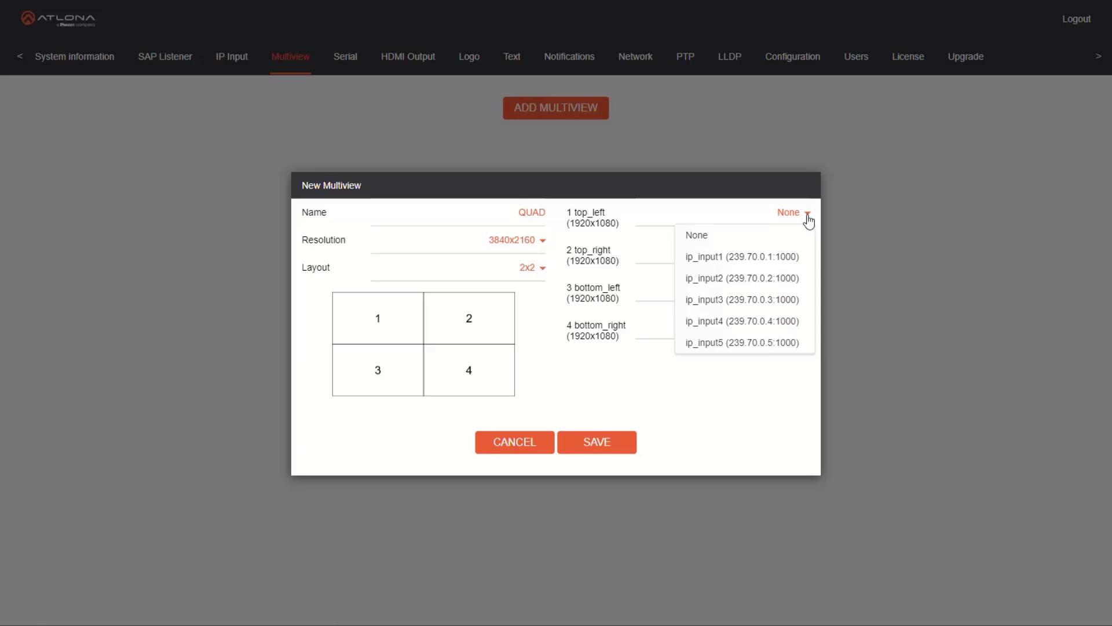
left_click(790, 279)
left_click(797, 252)
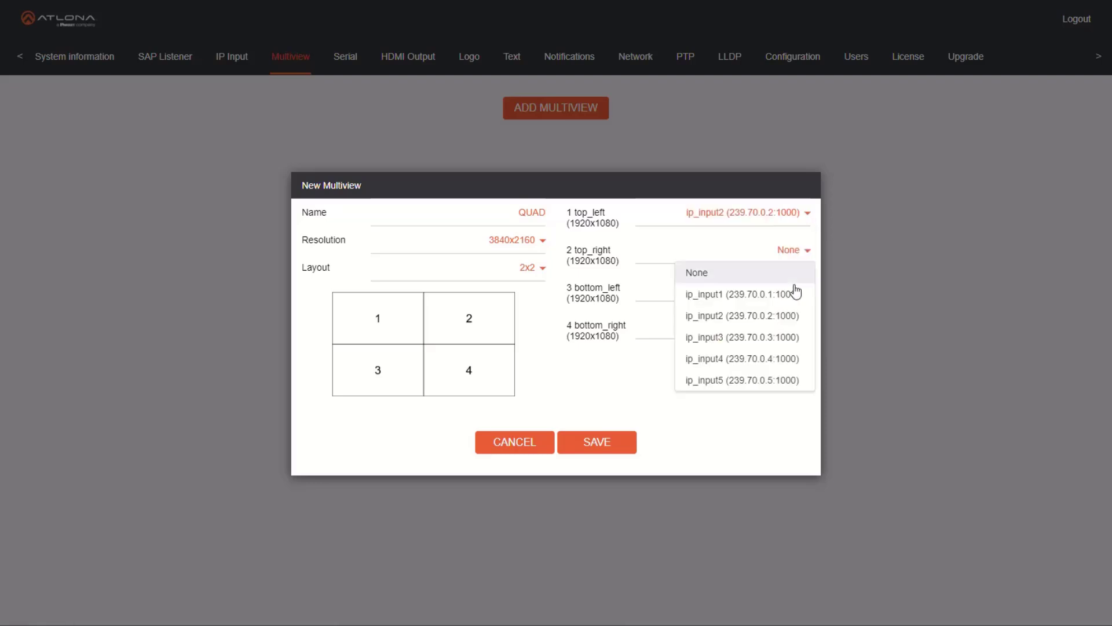
left_click(788, 337)
left_click(797, 293)
left_click(787, 395)
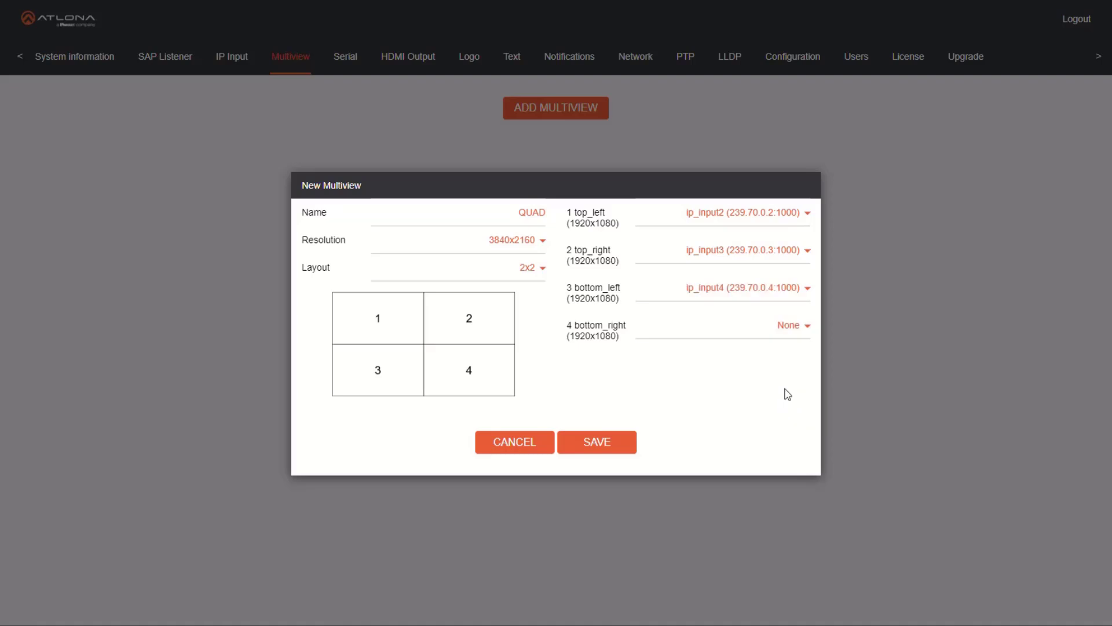
left_click(790, 333)
left_click(786, 460)
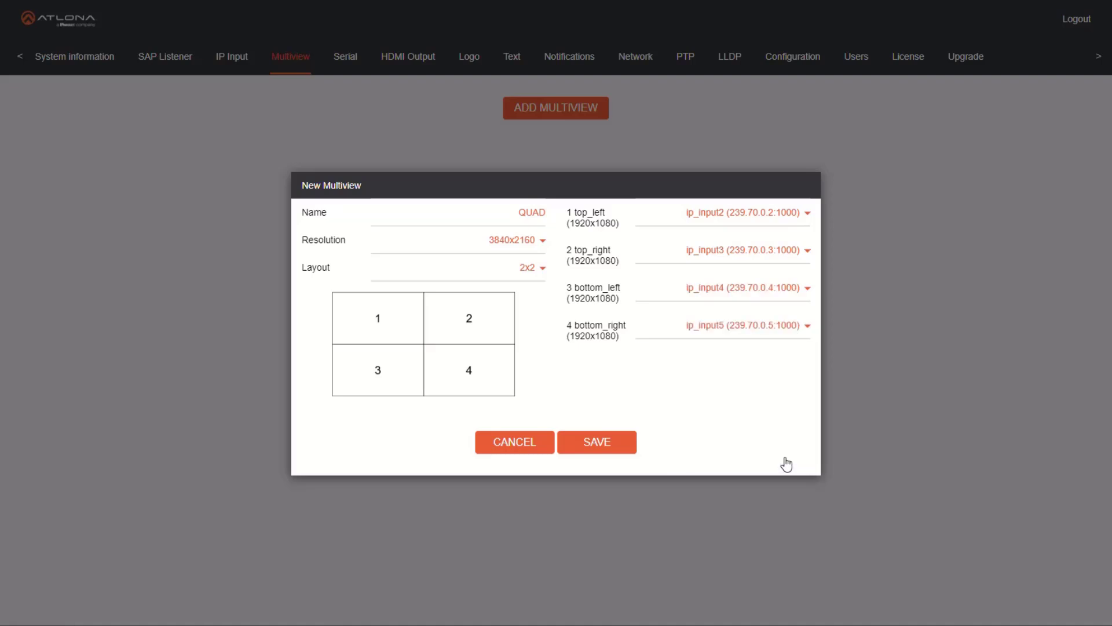
left_click(616, 446)
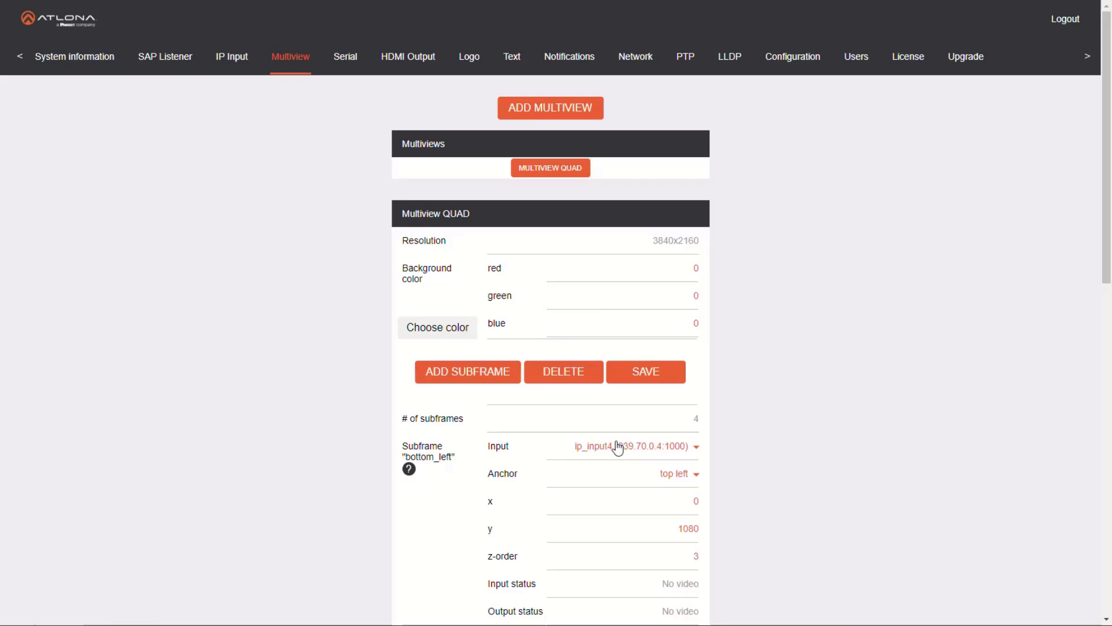
Set the video input of the HDMI output to Multiview QUAD and save the output settings
left_click(417, 63)
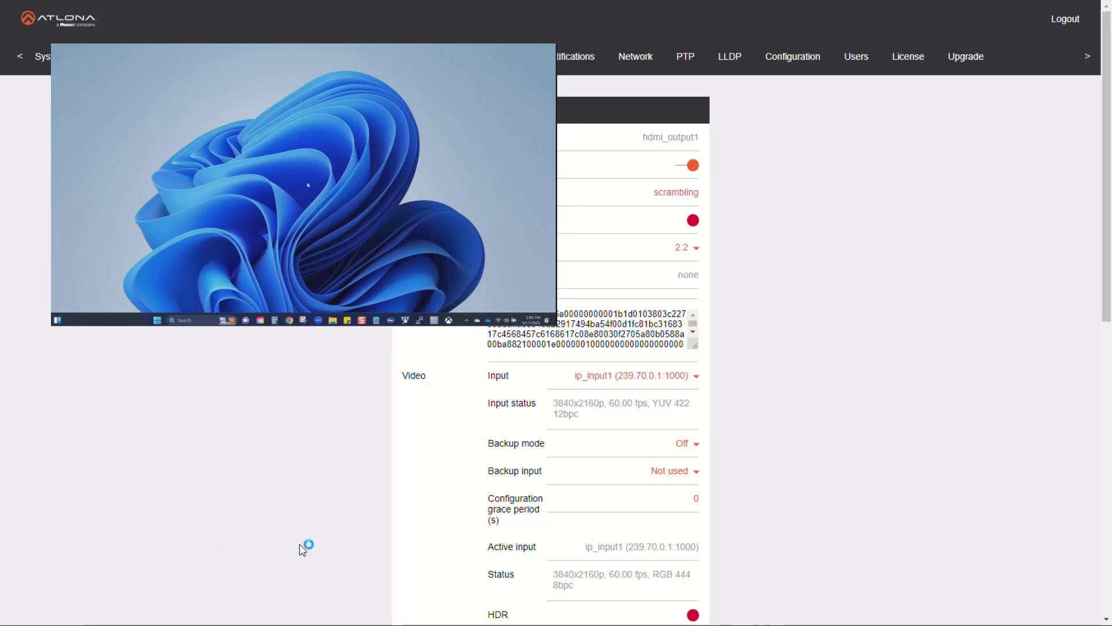
left_click(698, 379)
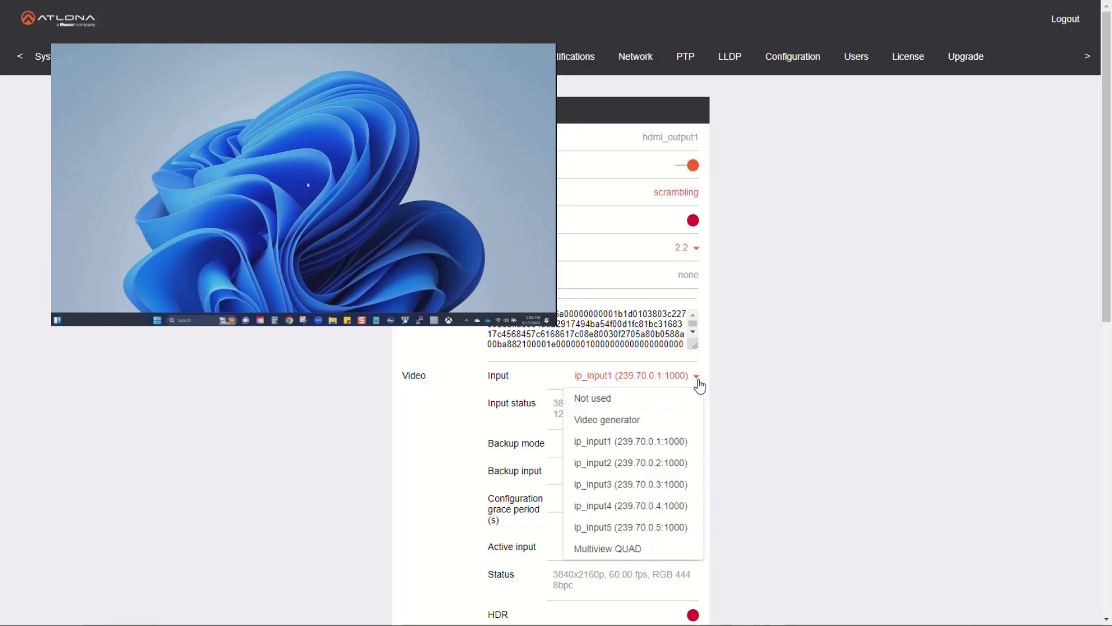
left_click(660, 553)
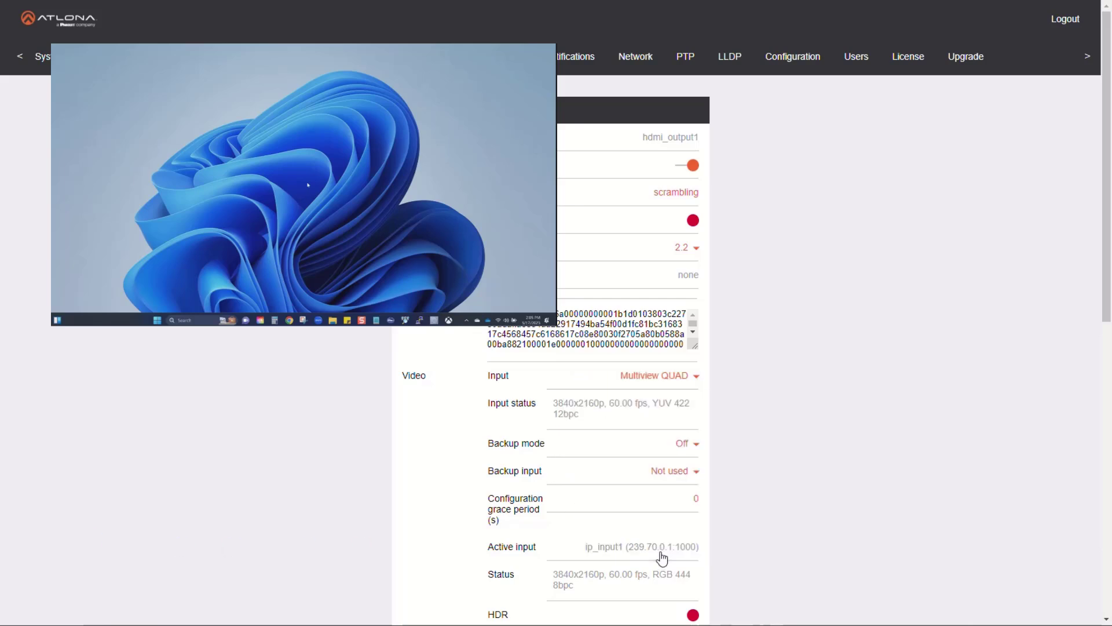
scroll(663, 551, "down", 10)
left_click(586, 582)
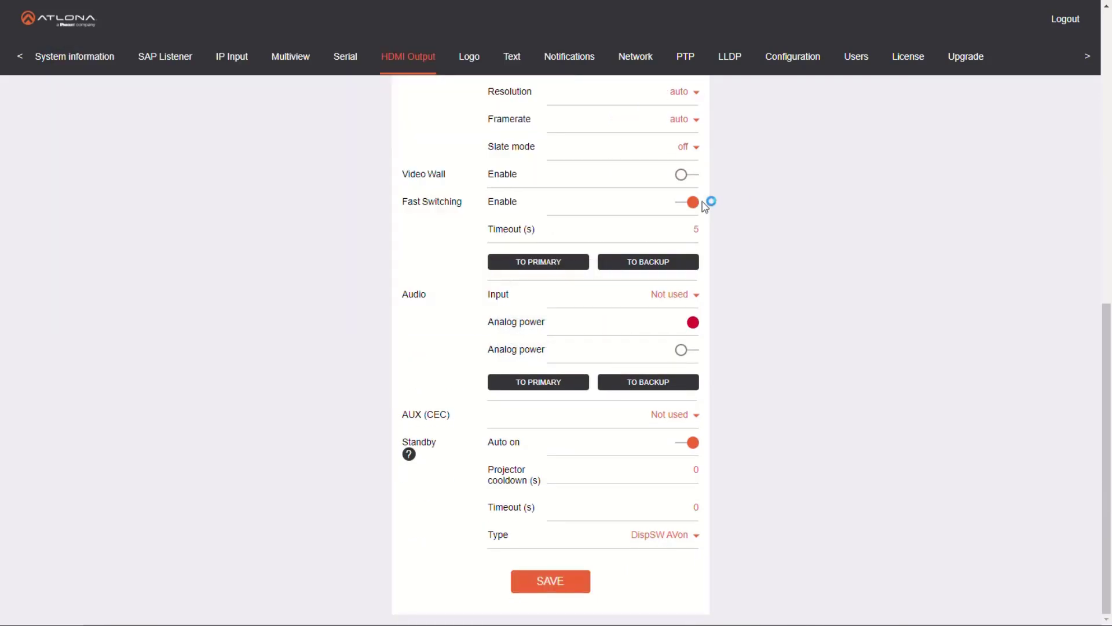
Add another multiview with the side-by-side layout and name it Side-Side
left_click(284, 64)
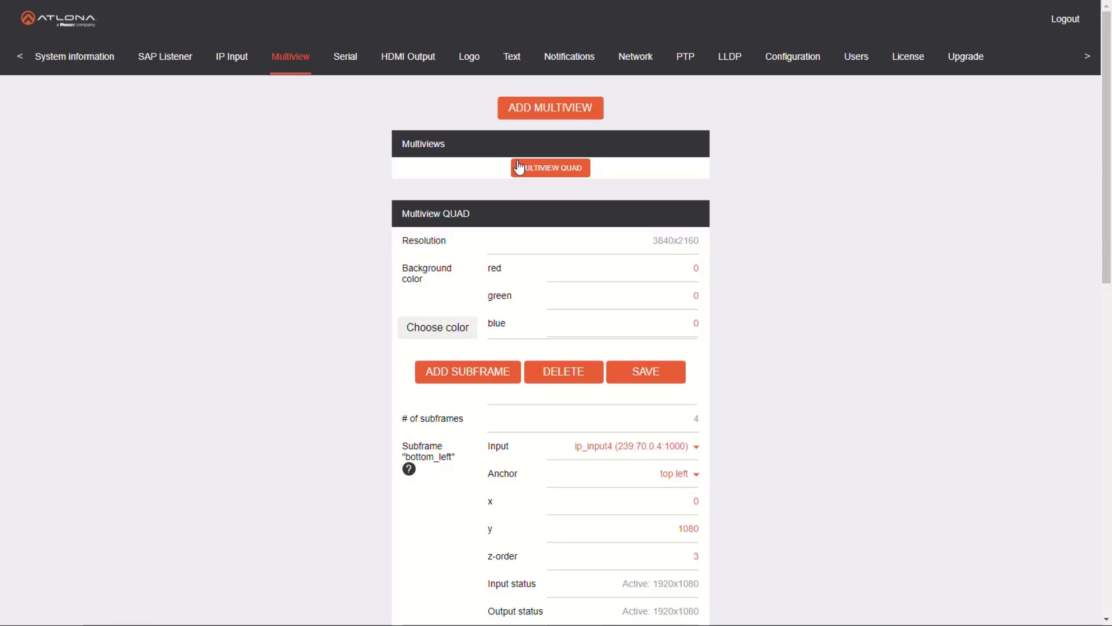
left_click(540, 106)
left_click(538, 270)
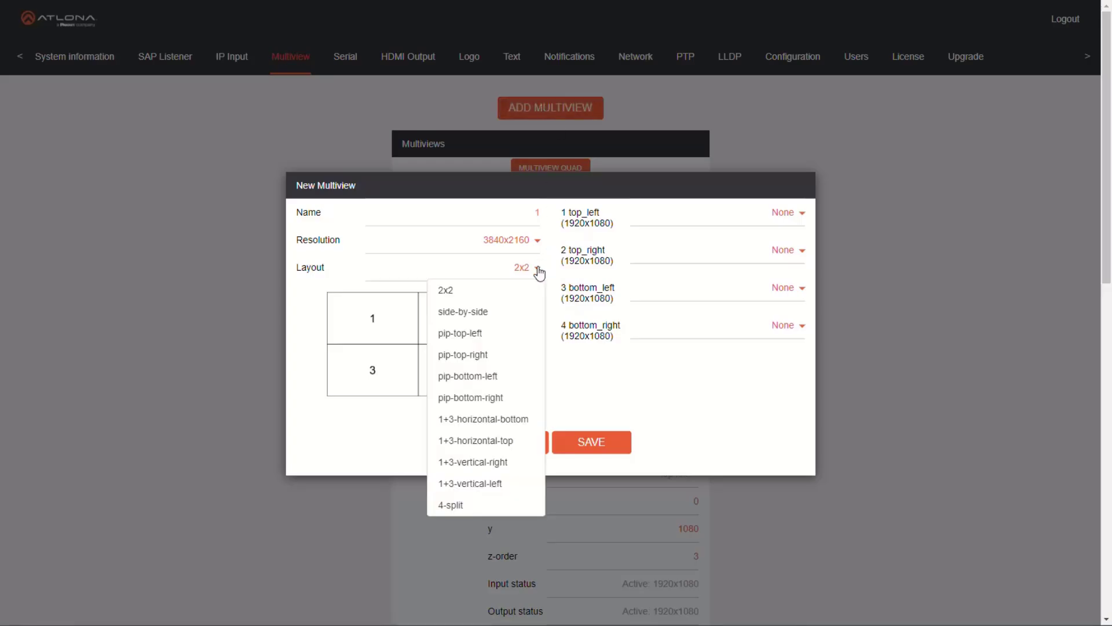
left_click(525, 311)
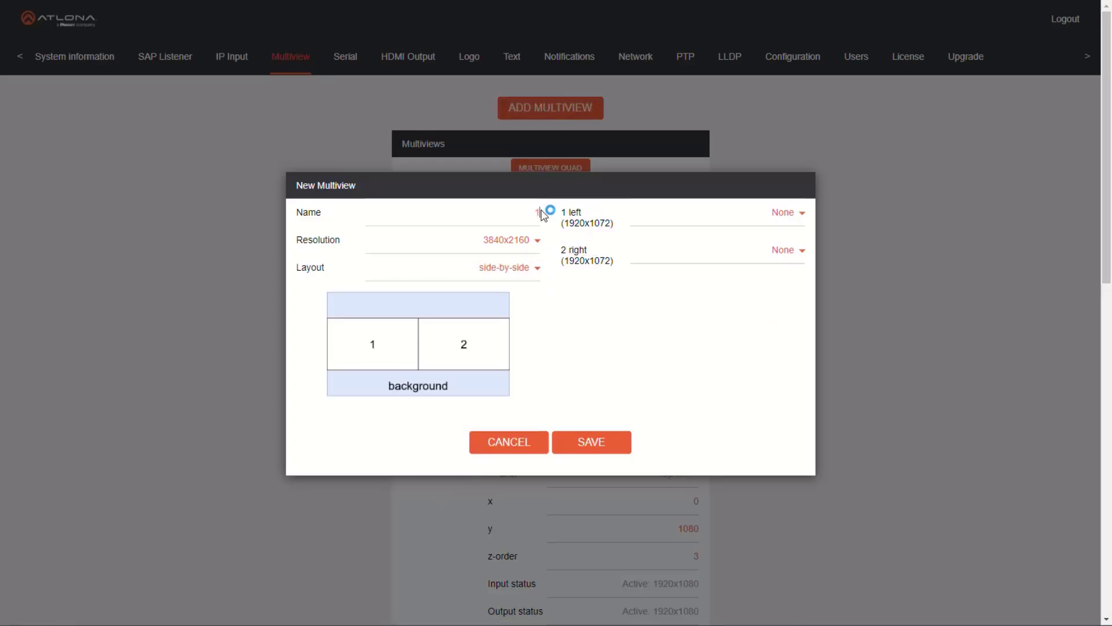
type("Side-Side")
Assign ip_input5 to the left window and ip_input3 to the right window, and save the Side-Side multiview
left_click(801, 213)
left_click(773, 343)
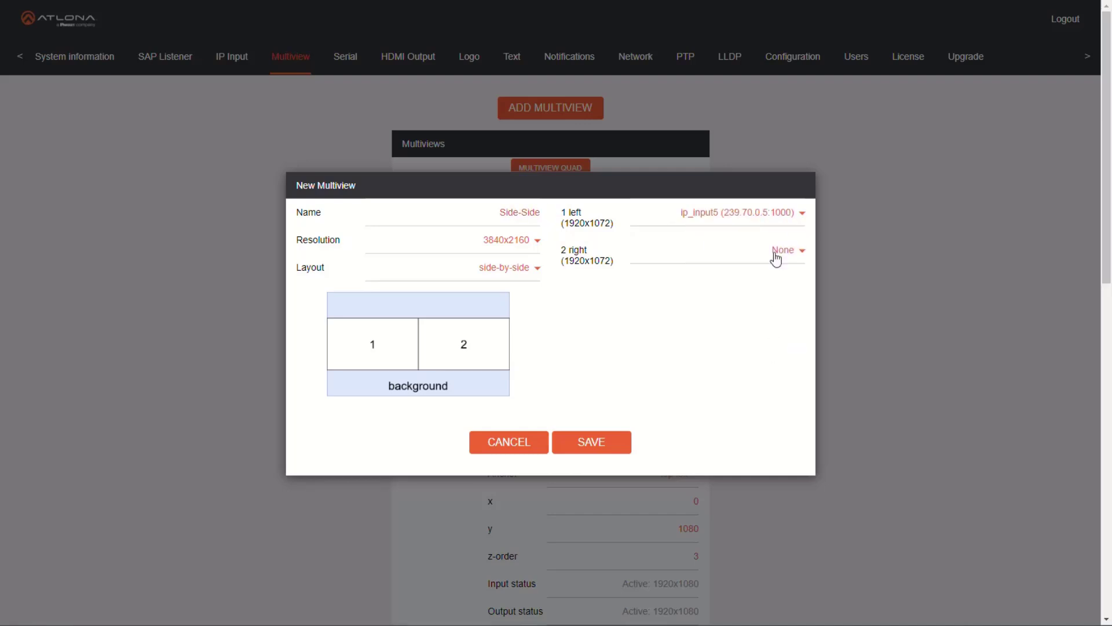
left_click(780, 254)
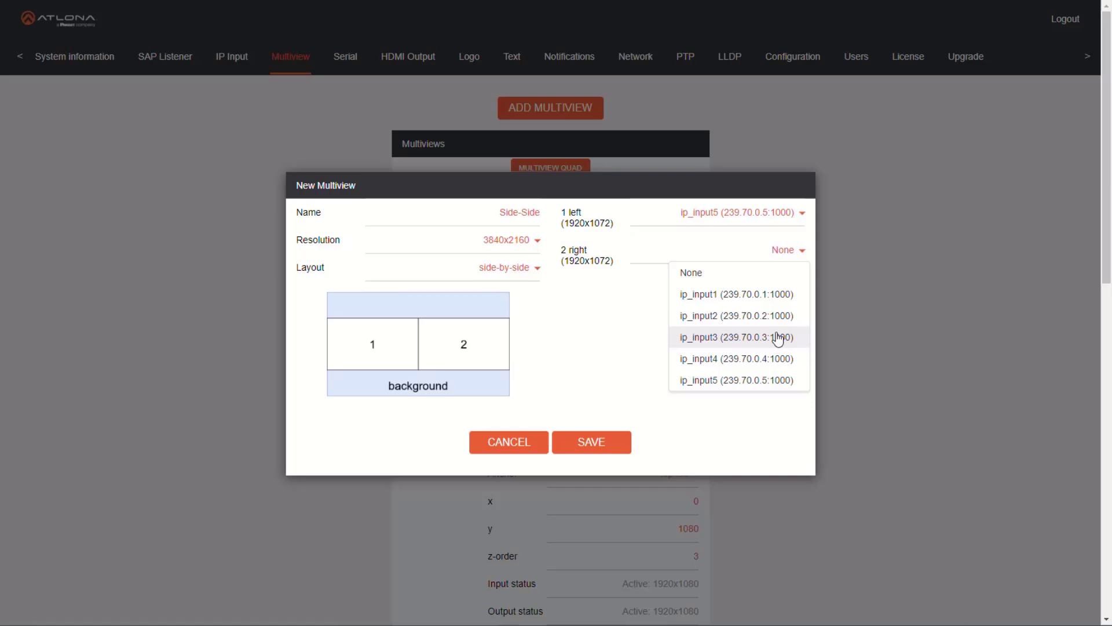
left_click(777, 339)
left_click(588, 448)
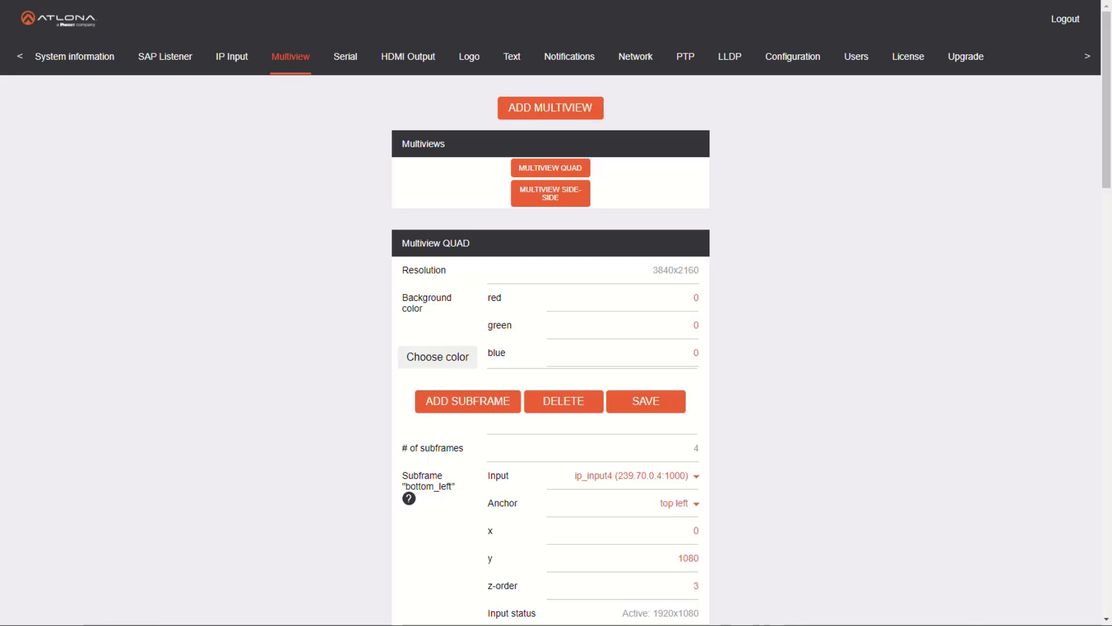
Switch the HDMI output's video input to ip_input1 (239.70.0.1:1000) and save the output settings
left_click(421, 65)
left_click(684, 376)
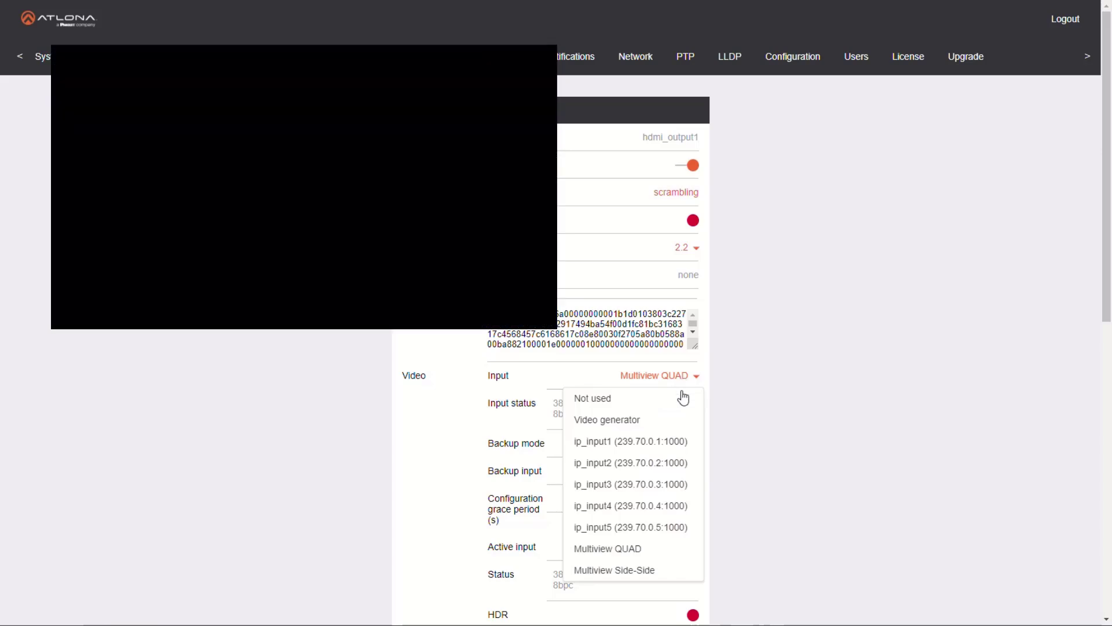
left_click(685, 442)
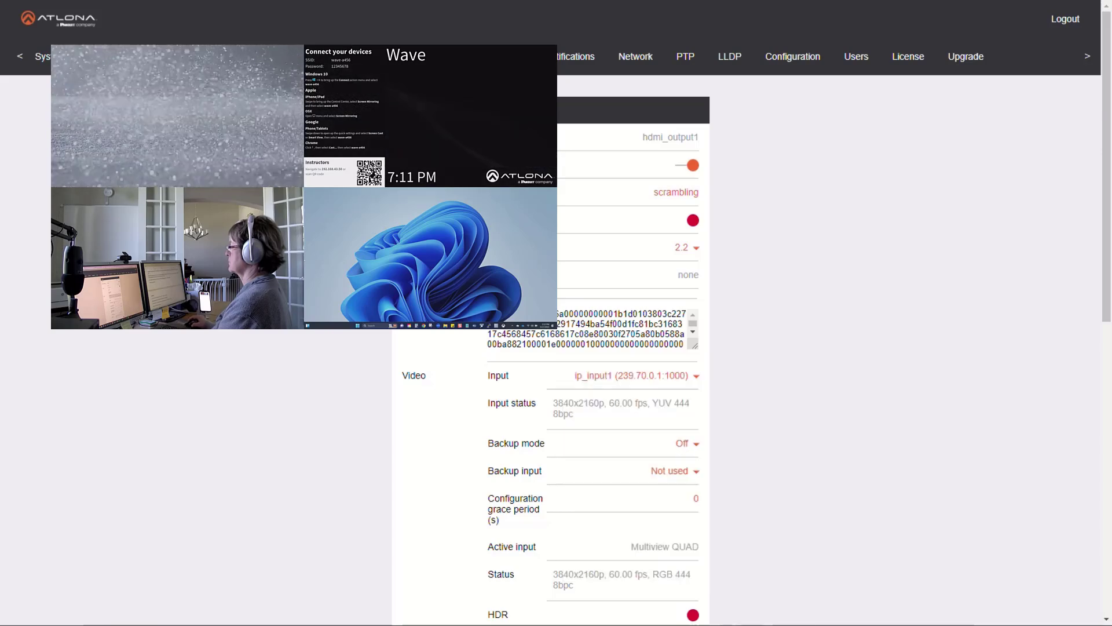
scroll(633, 542, "down", 15)
left_click(586, 587)
Switch the HDMI output's video input to ip_input4 (239.70.0.4:1000) and save the output settings
scroll(779, 478, "up", 8)
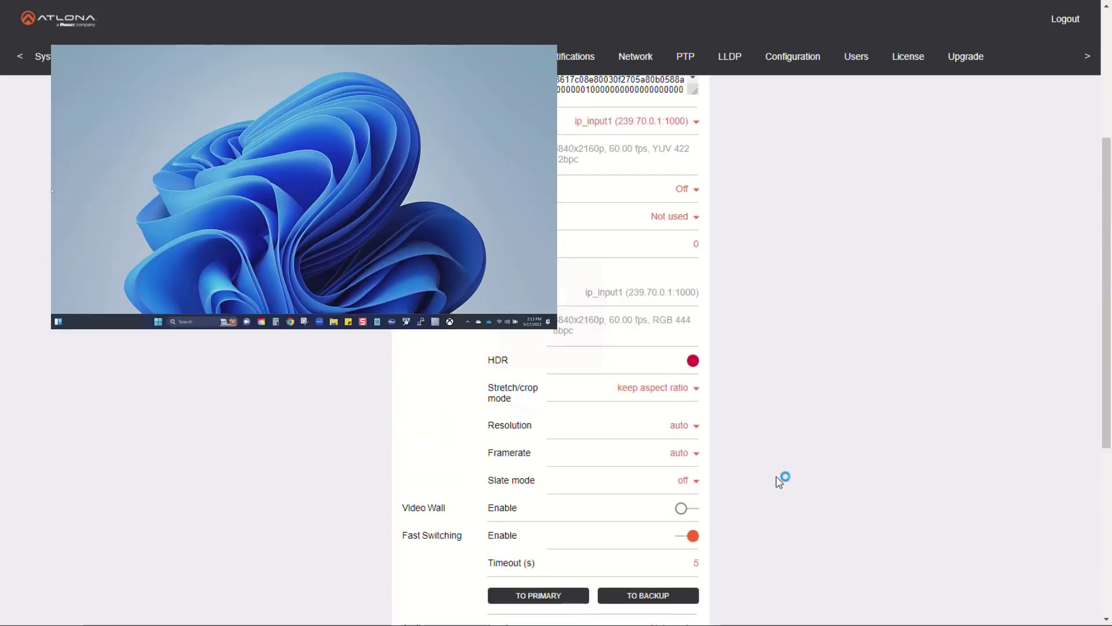
left_click(653, 267)
left_click(660, 371)
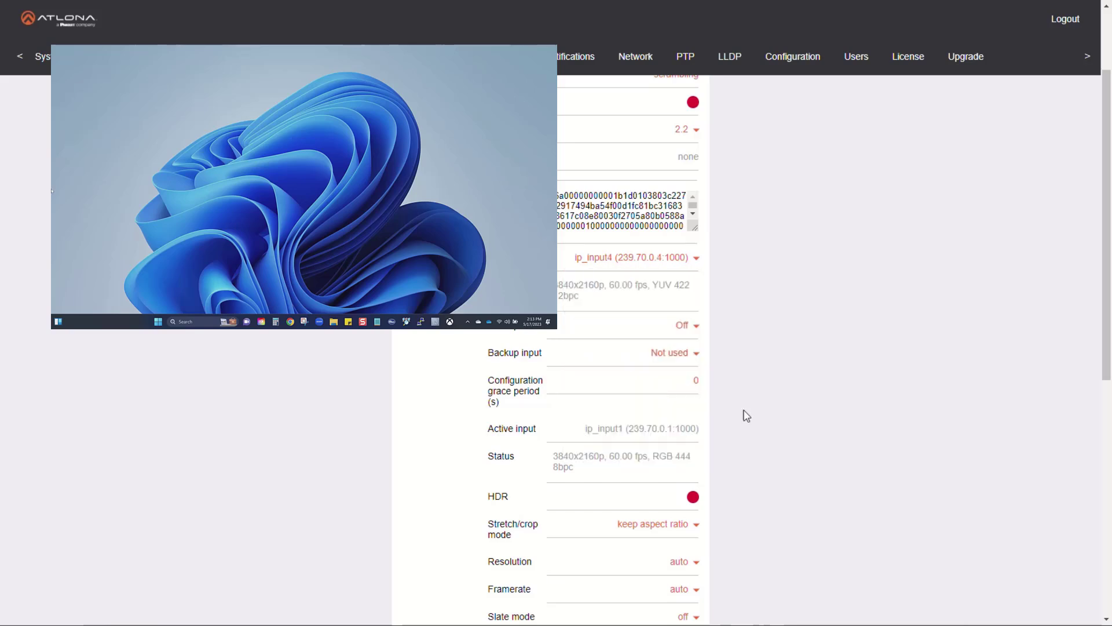
scroll(745, 417, "down", 10)
left_click(550, 581)
scroll(726, 524, "up", 7)
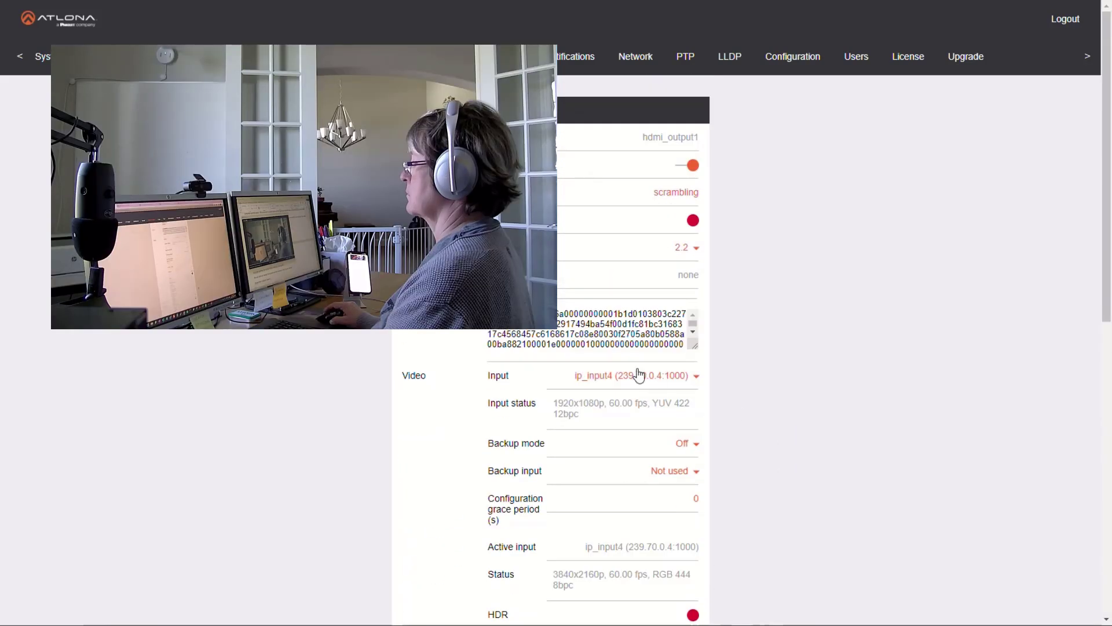
Switch the HDMI output's video input to Multiview QUAD and save the output settings
left_click(638, 374)
left_click(643, 547)
scroll(735, 526, "down", 10)
left_click(549, 581)
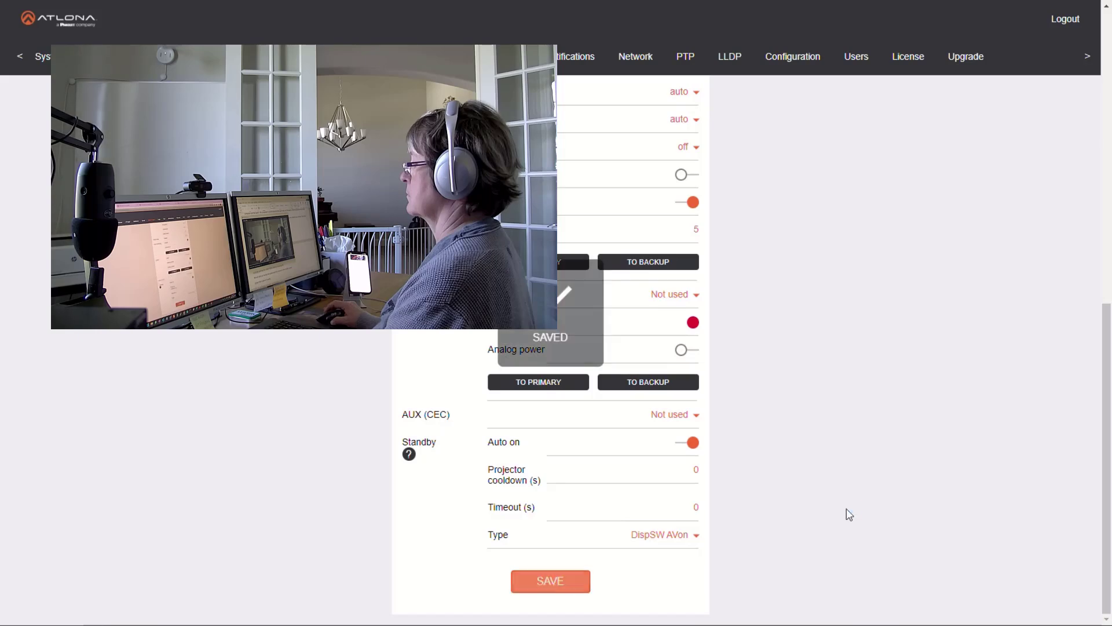
Switch the HDMI output's video input to Multiview Side-Side and save the output settings
scroll(849, 513, "up", 5)
left_click(672, 192)
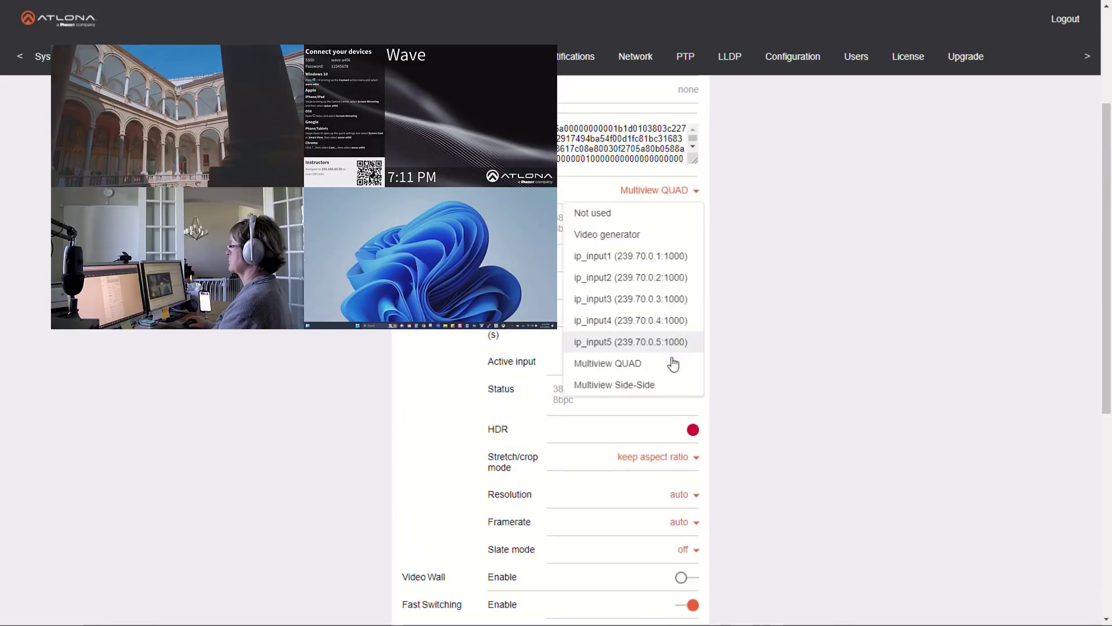
left_click(672, 385)
scroll(731, 429, "down", 7)
scroll(576, 583, "up", 1)
scroll(556, 591, "down", 1)
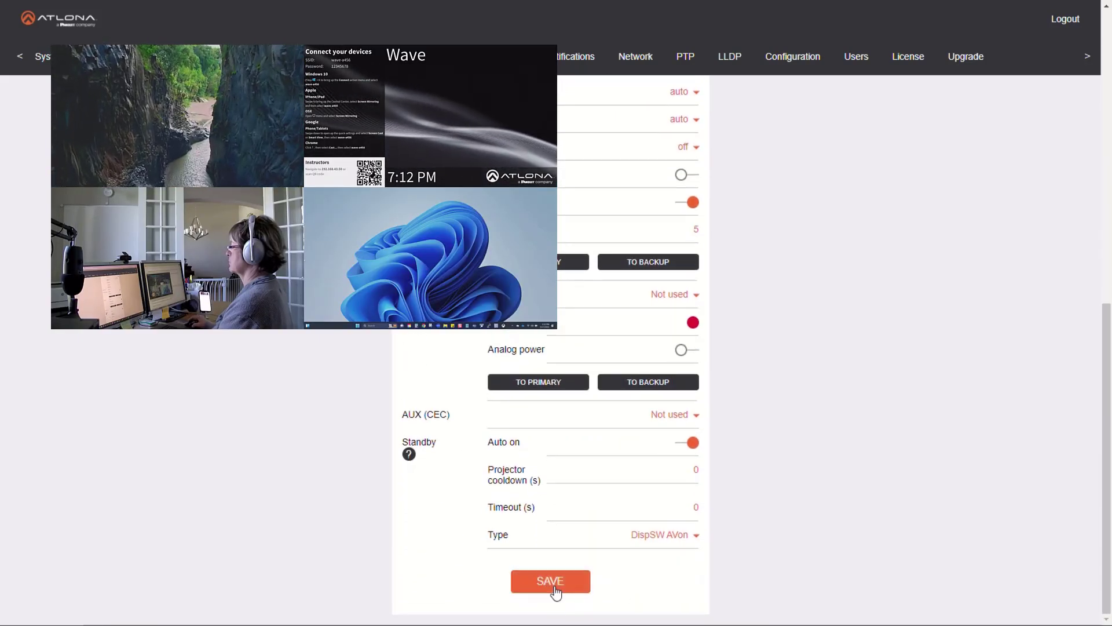
left_click(555, 588)
Switch the HDMI output's video input to ip_input4 (239.70.0.4:1000) and save the output settings
scroll(803, 472, "up", 2)
scroll(803, 469, "up", 8)
left_click(672, 378)
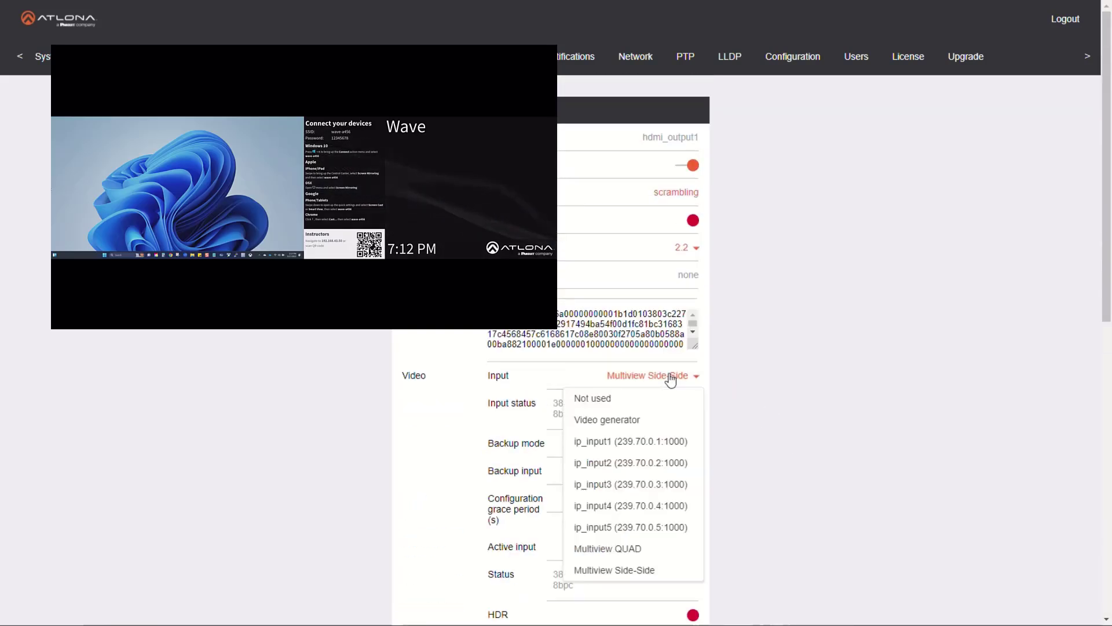
left_click(668, 505)
scroll(637, 521, "down", 7)
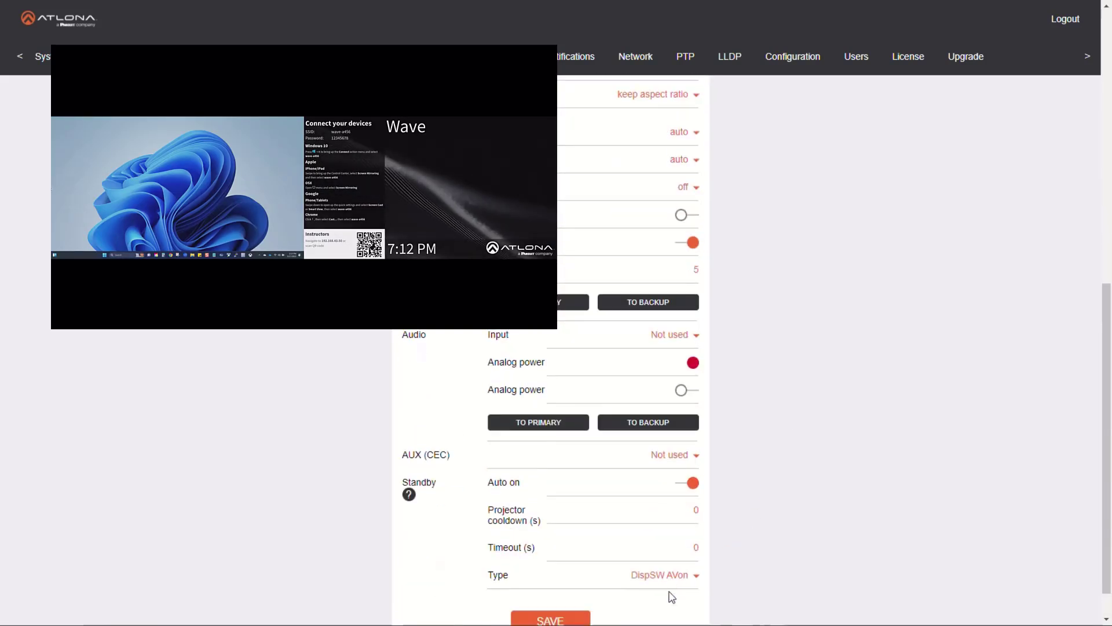
left_click(563, 586)
Switch the HDMI output's video input to ip_input3 (239.70.0.3:1000) and save the output settings
scroll(779, 447, "up", 8)
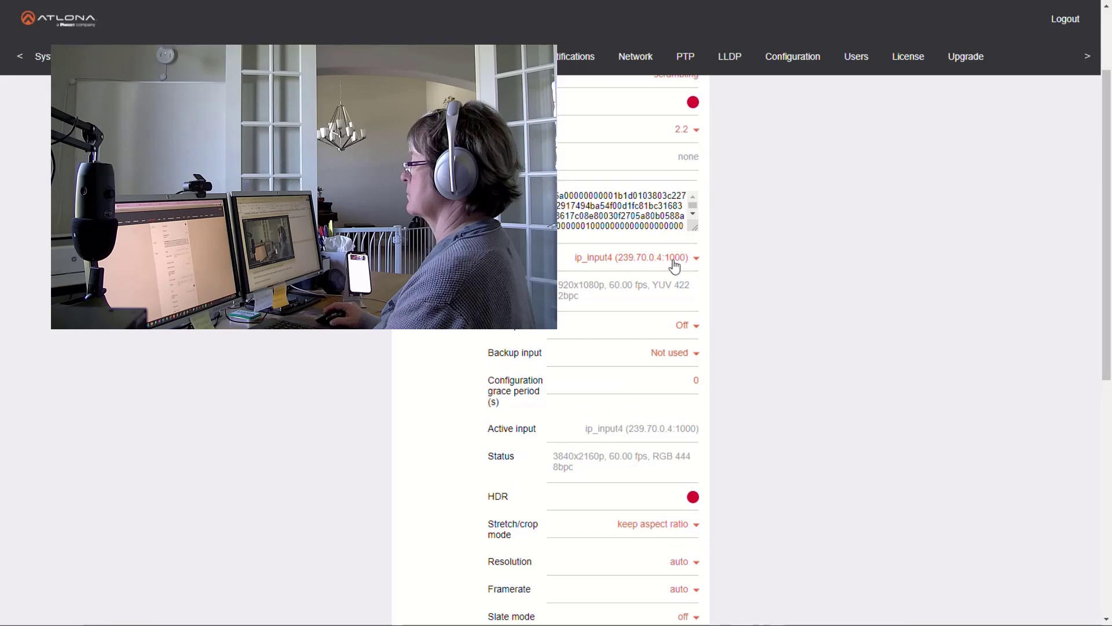
left_click(675, 261)
left_click(678, 387)
scroll(637, 493, "down", 7)
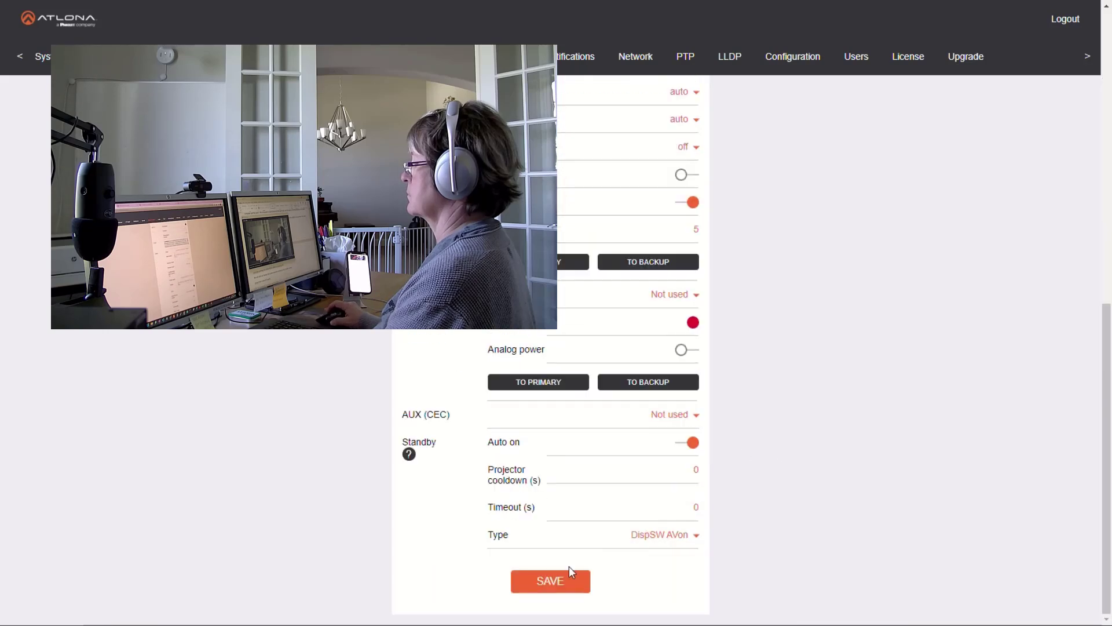
left_click(565, 579)
Switch the HDMI output's video input to ip_input2 (239.70.0.2:1000) and save the output settings
scroll(773, 461, "up", 7)
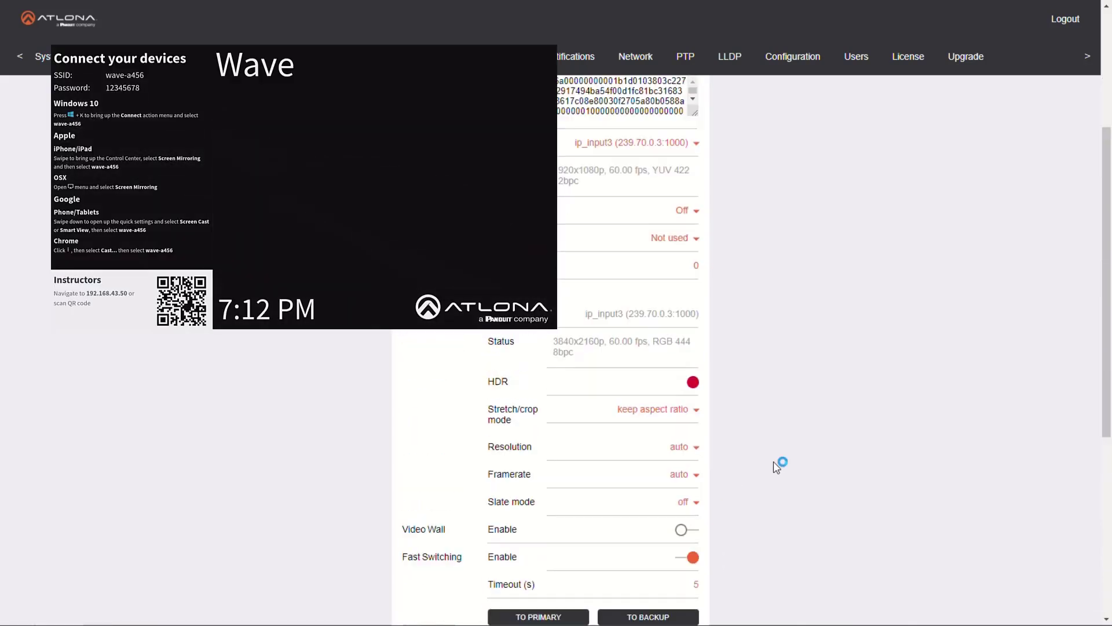
left_click(690, 194)
left_click(640, 277)
scroll(642, 463, "down", 7)
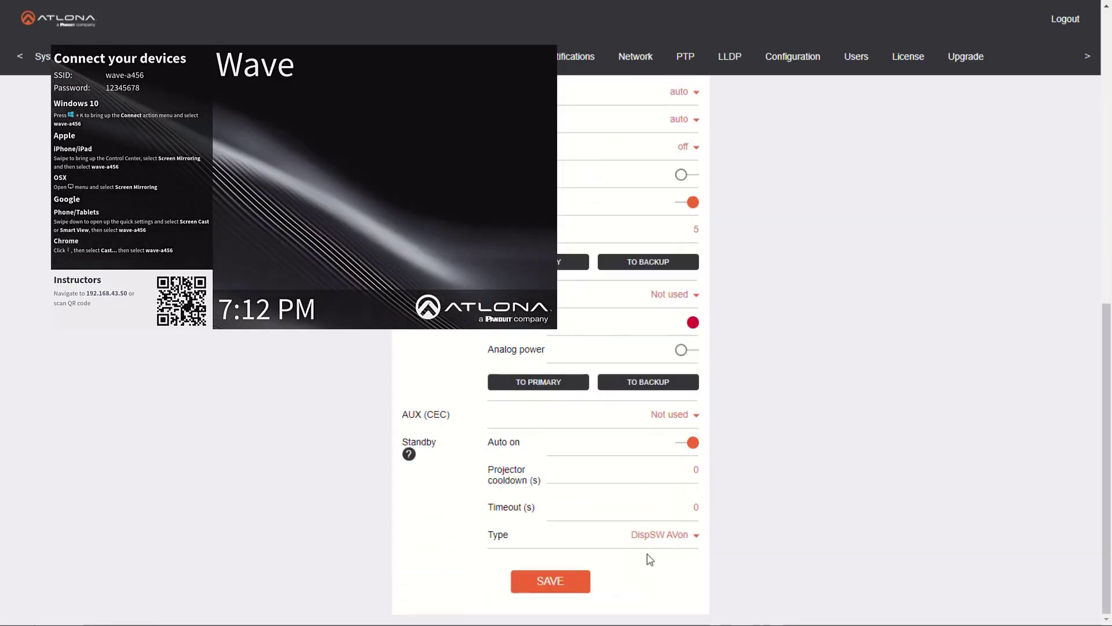
left_click(550, 581)
Switch the HDMI output's video input back to Multiview QUAD and save the output settings
scroll(807, 367, "up", 7)
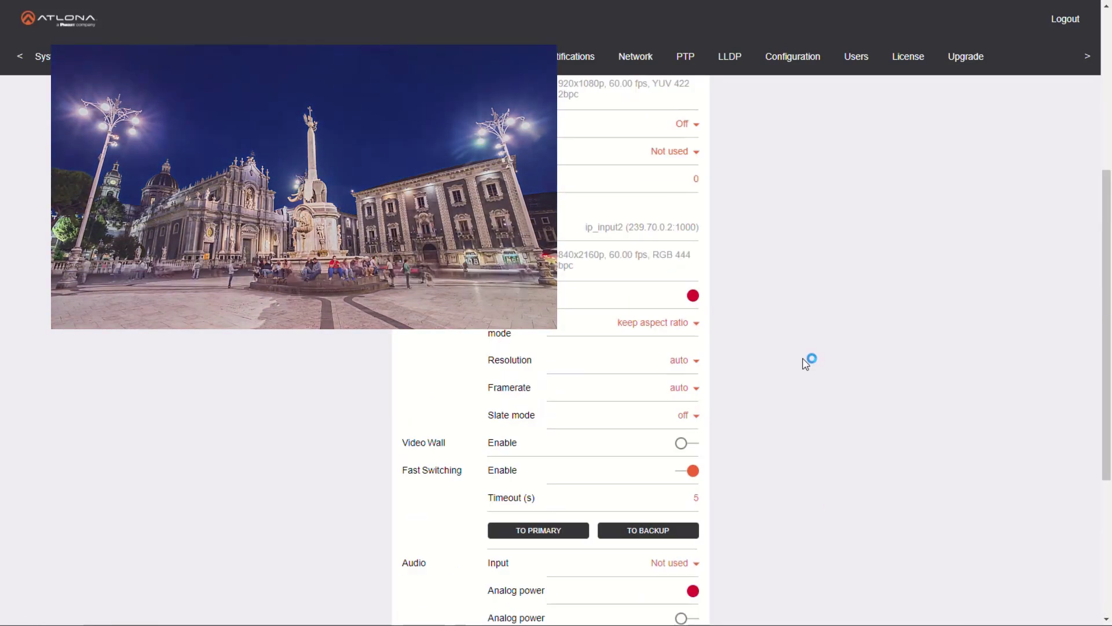
left_click(639, 384)
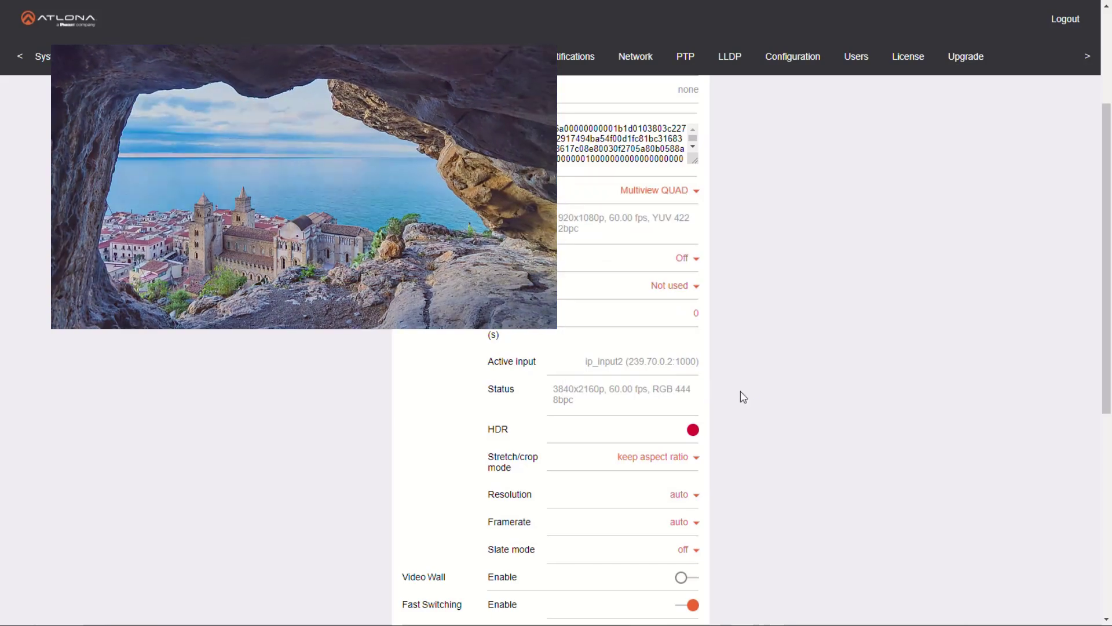
scroll(745, 392, "down", 7)
left_click(550, 580)
Switch the HDMI output's video input back to Multiview Side-Side and save the output settings
scroll(755, 512, "up", 8)
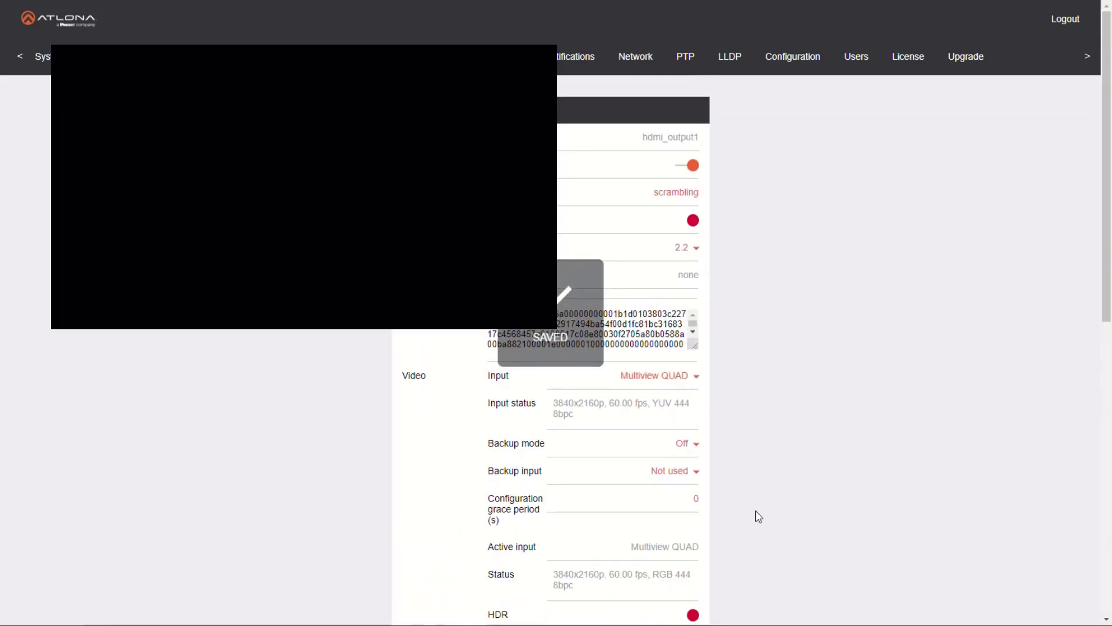
left_click(650, 377)
left_click(655, 571)
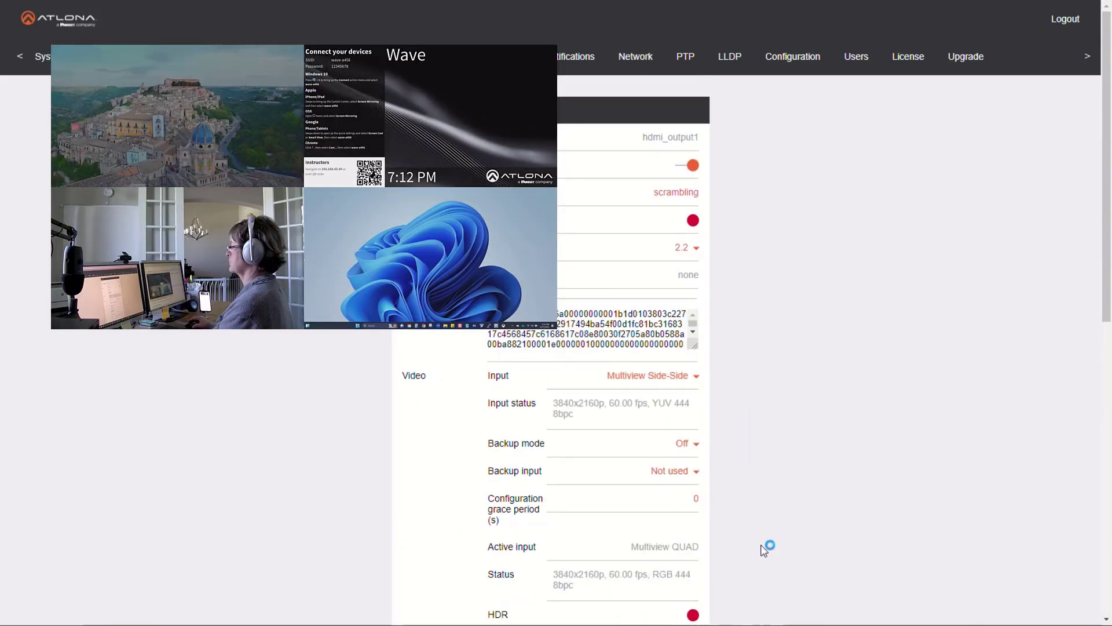
scroll(767, 544, "down", 8)
scroll(805, 469, "up", 15)
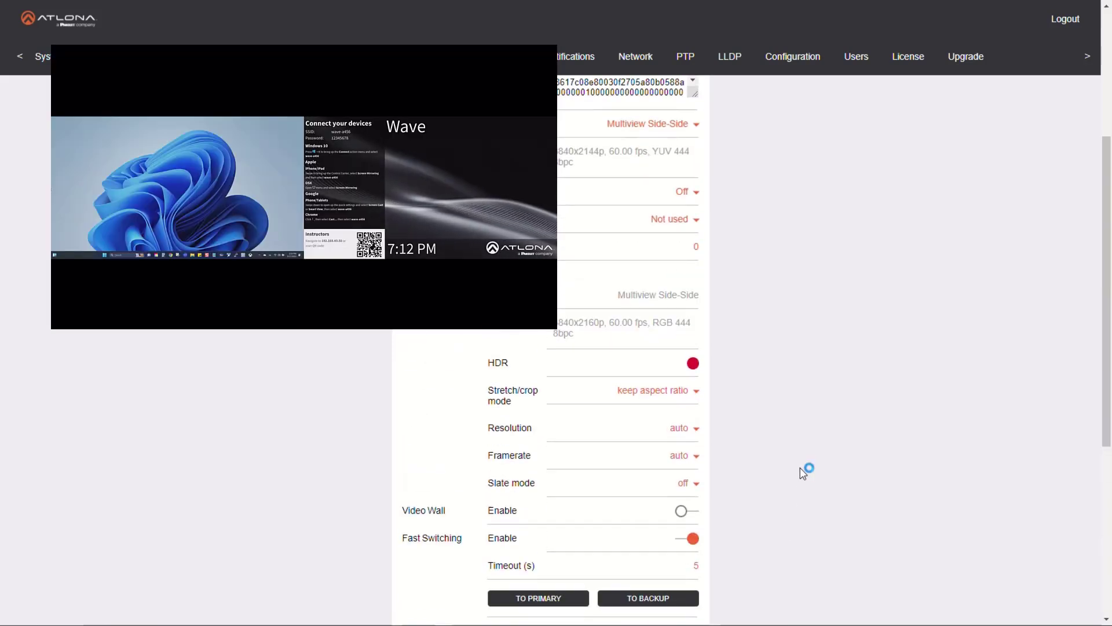
Add another multiview named PIP with the pip-bottom-right layout
scroll(417, 212, "up", 3)
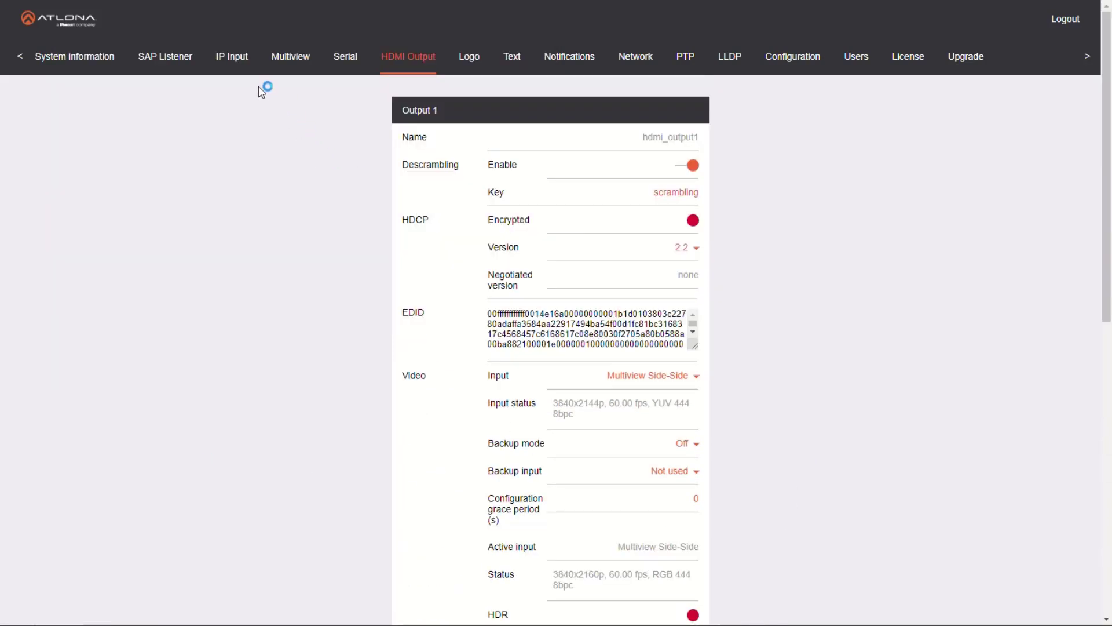
left_click(290, 63)
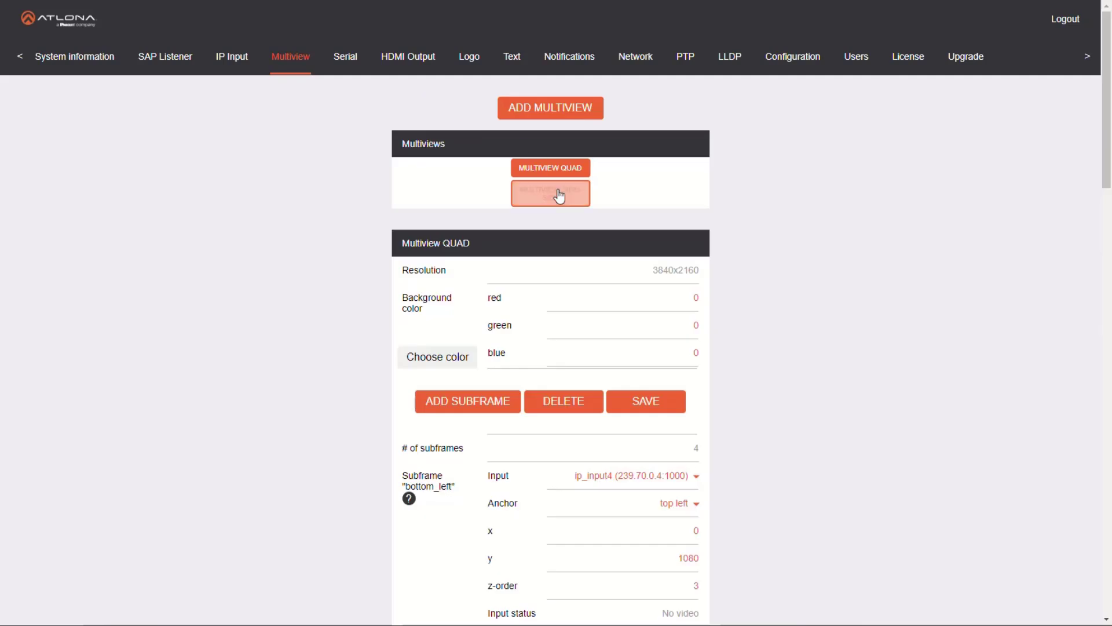
left_click(561, 116)
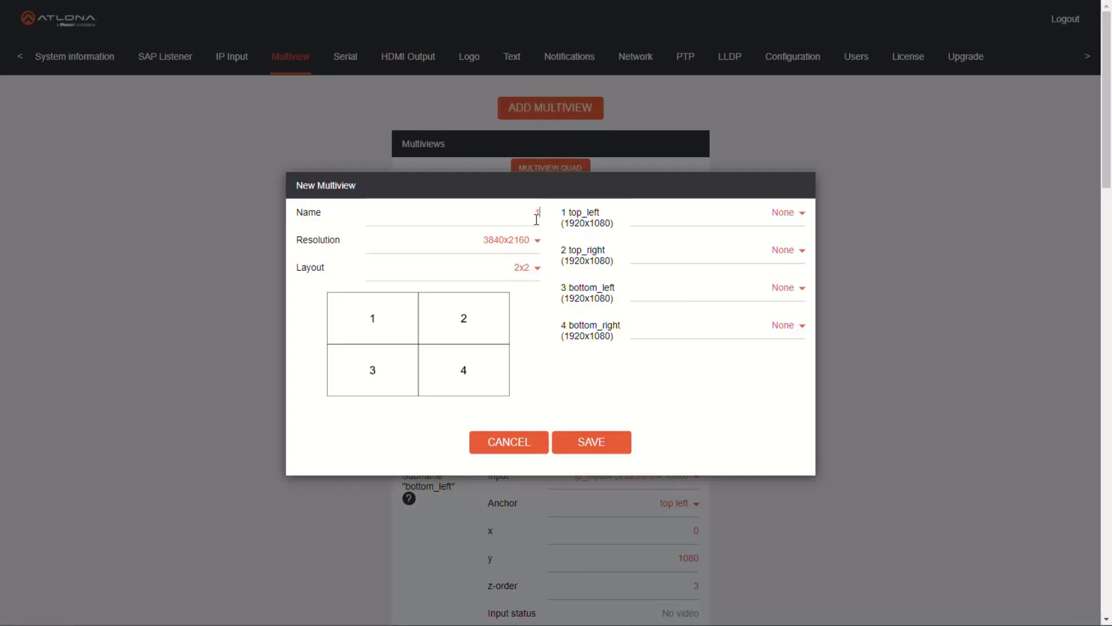
left_click(538, 268)
left_click(525, 397)
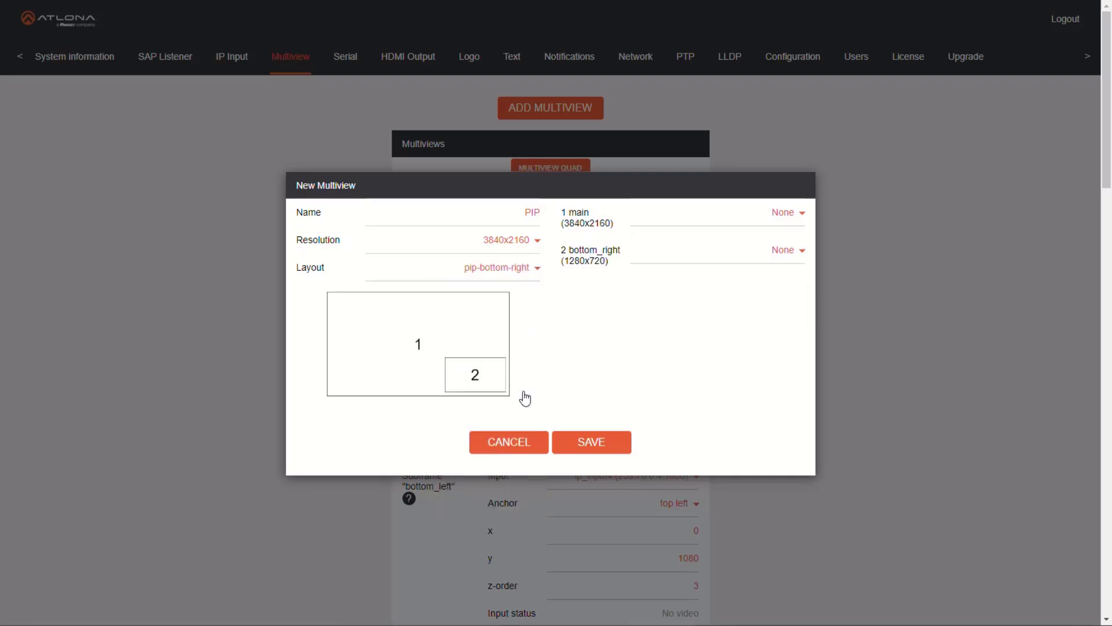
Assign ip_input1 to the main window and ip_input4 to the bottom_right window, and save the PIP multiview
left_click(789, 225)
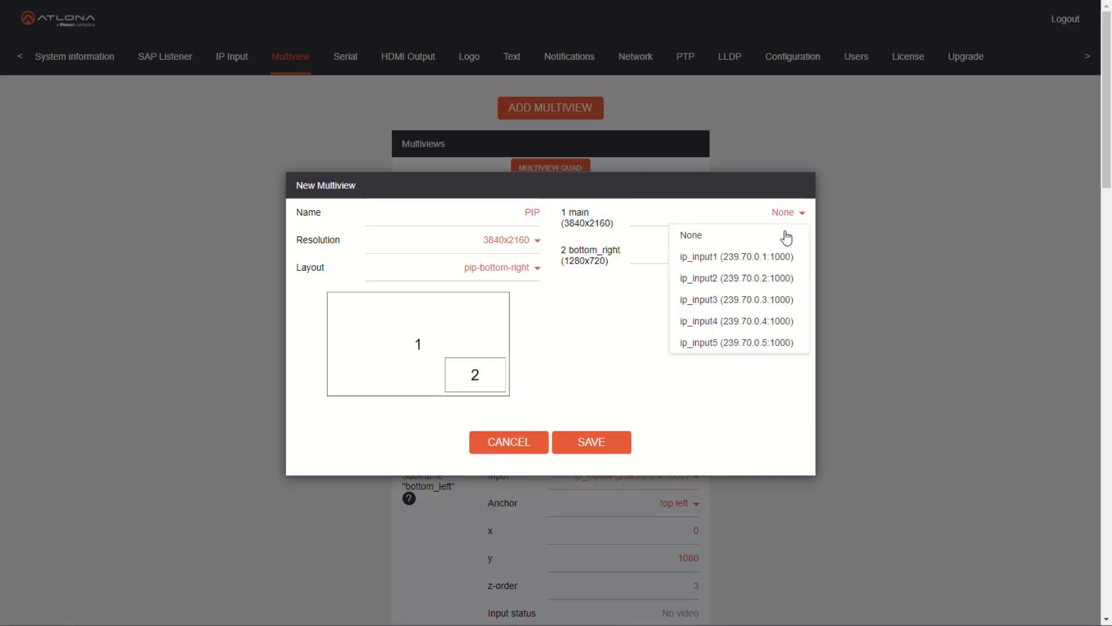
left_click(784, 256)
left_click(785, 256)
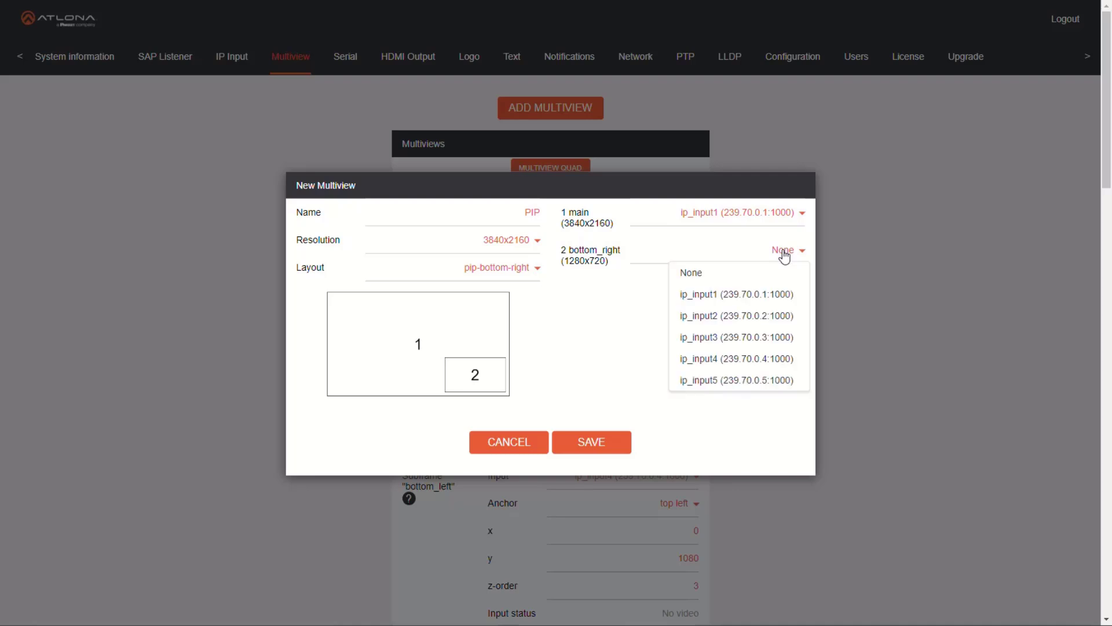
left_click(759, 360)
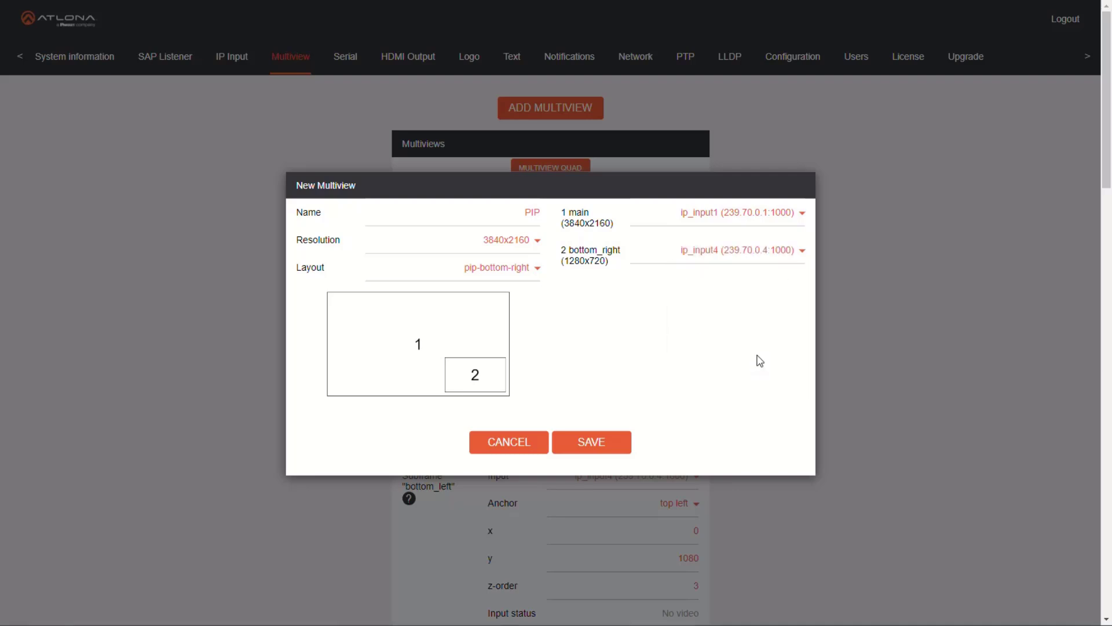
left_click(613, 447)
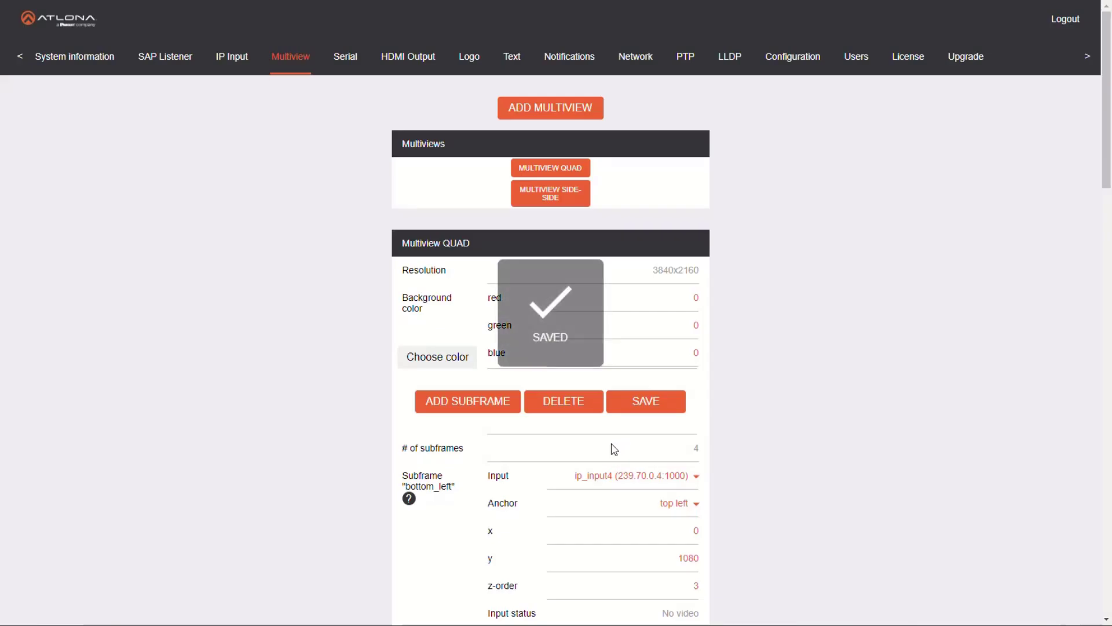
Switch the HDMI output's video input to Multiview PIP and save the output settings
left_click(414, 58)
left_click(693, 384)
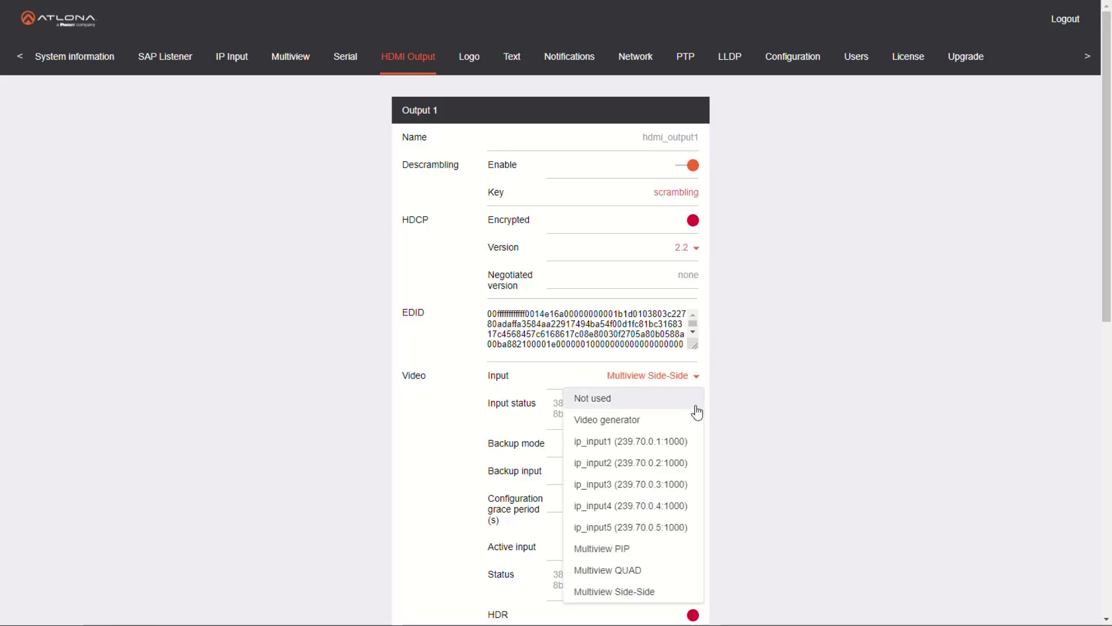
left_click(652, 550)
scroll(715, 539, "down", 10)
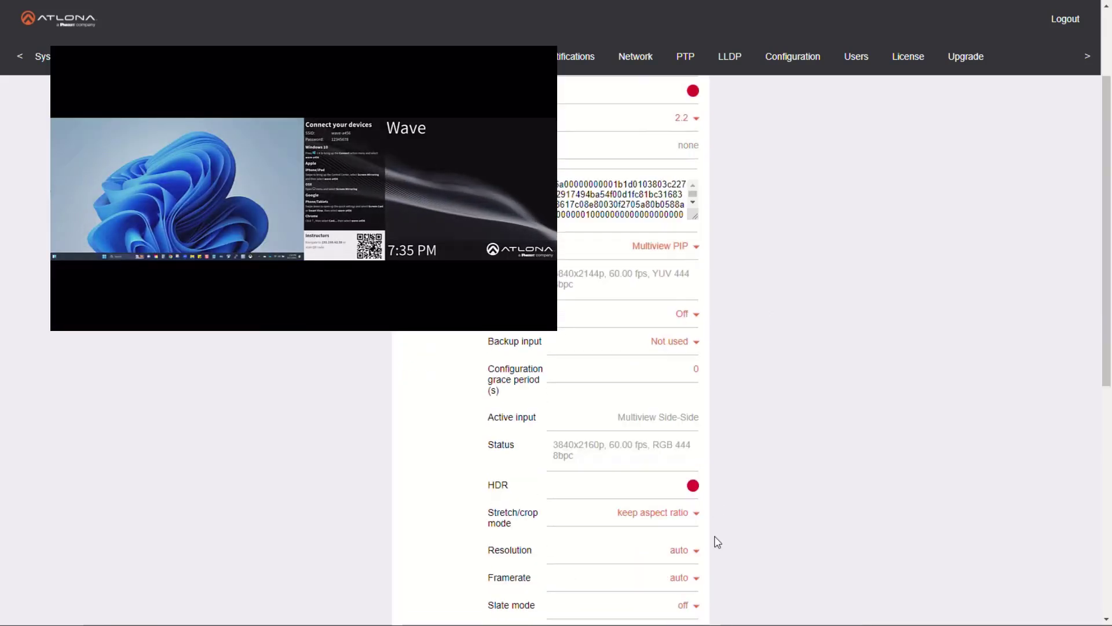
left_click(581, 587)
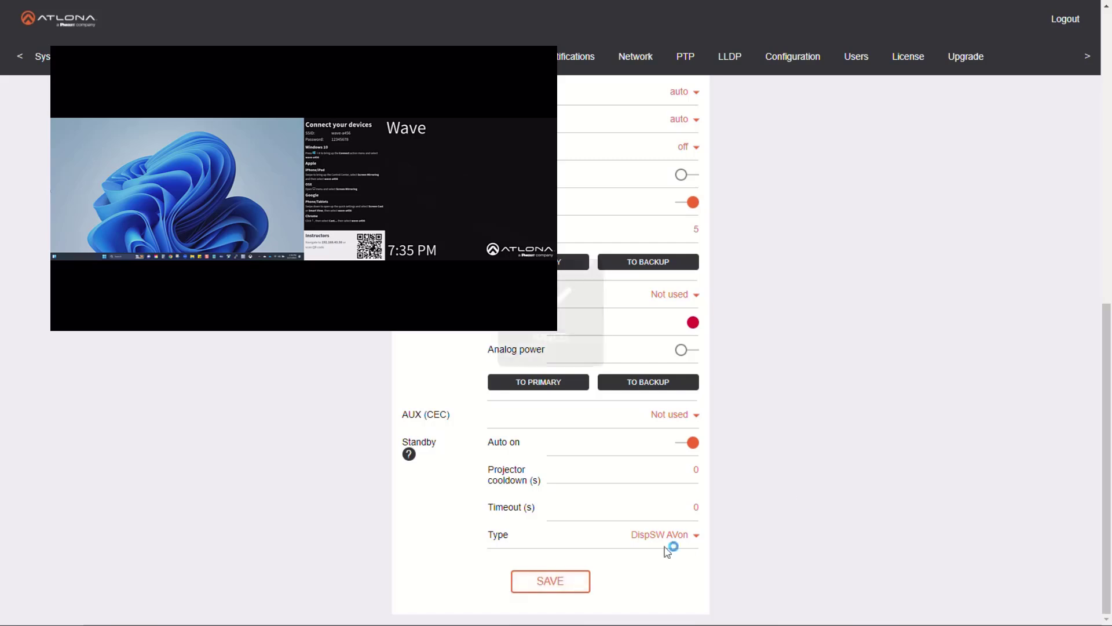